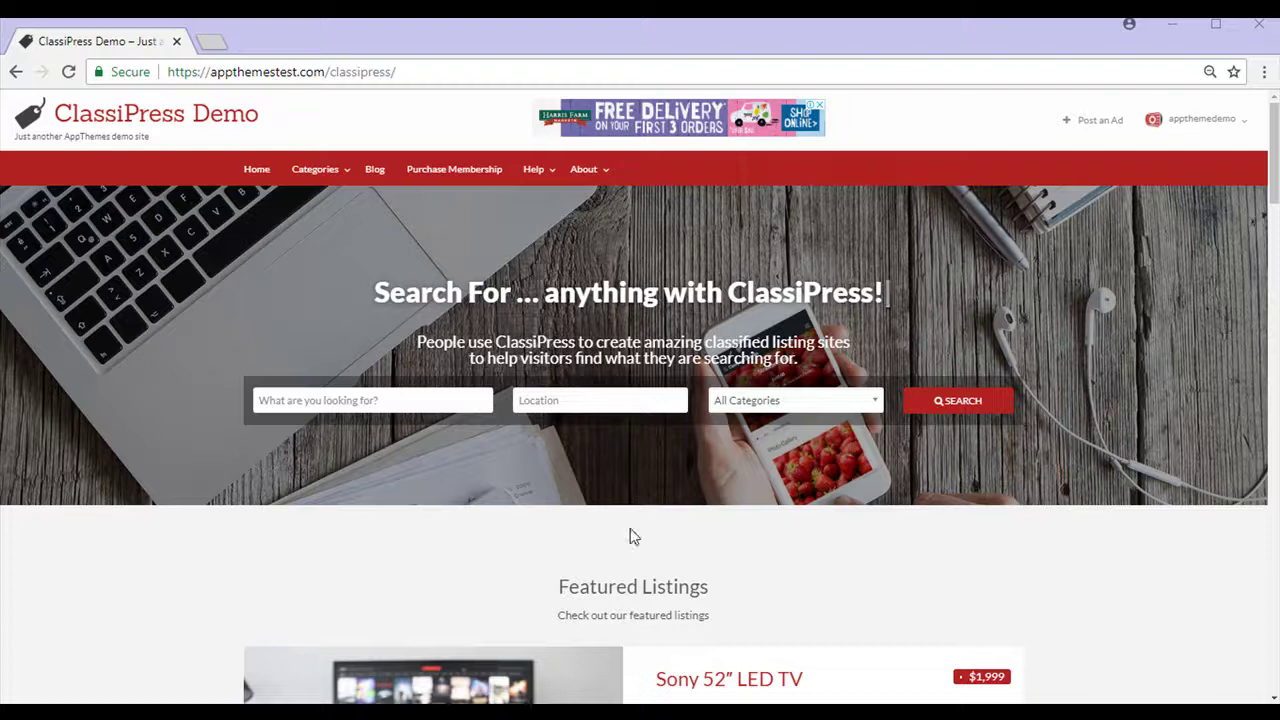
Open the Post an Ad form and read the Cost Per Listing note
{"action": "left_click", "coordinate": [1100, 132]}
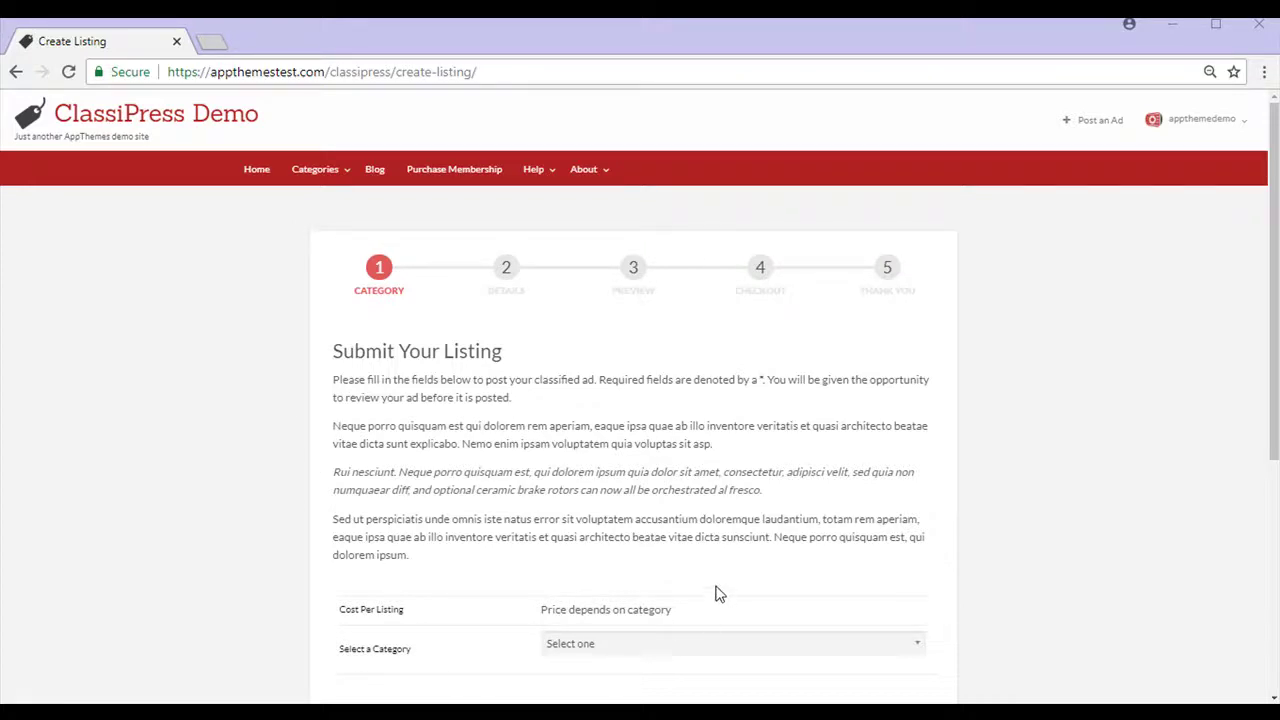
{"action": "scroll", "coordinate": [714, 595], "scroll_direction": "down", "scroll_amount": 2}
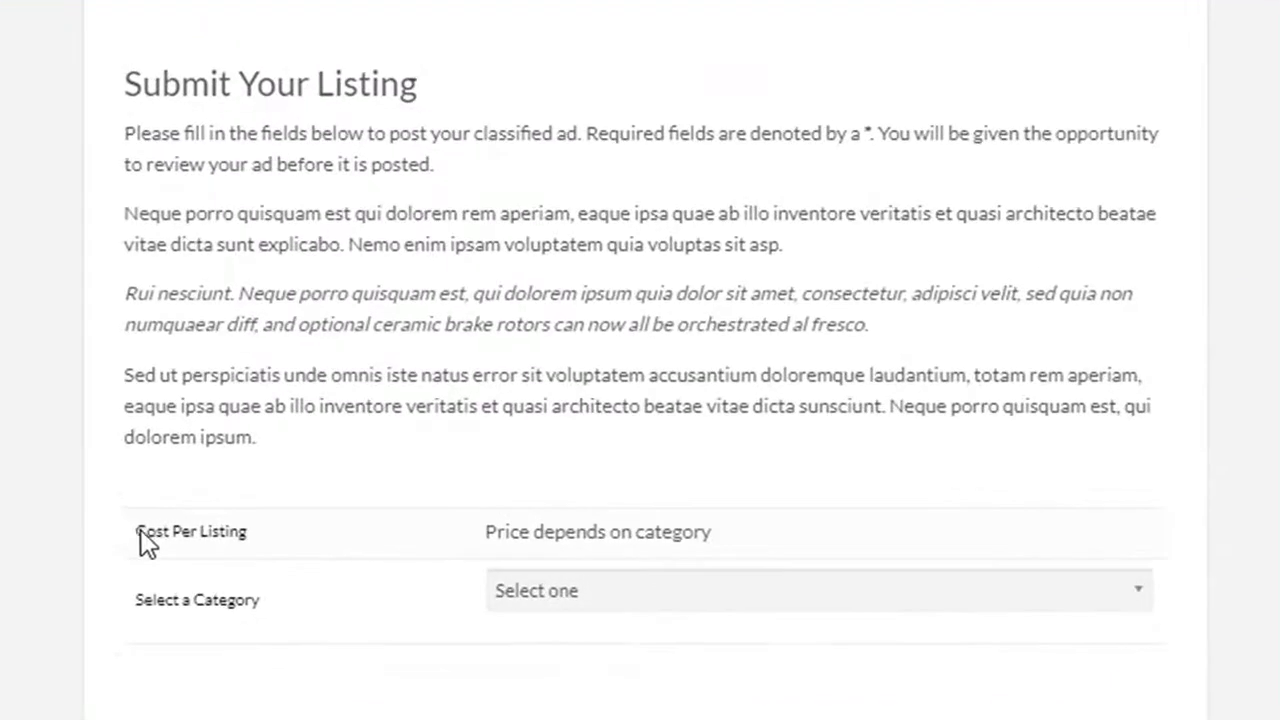
{"action": "left_click_drag", "start_coordinate": [338, 420], "coordinate": [348, 420]}
{"action": "left_click_drag", "start_coordinate": [154, 528], "coordinate": [297, 528]}
{"action": "left_click_drag", "start_coordinate": [510, 520], "coordinate": [751, 537]}
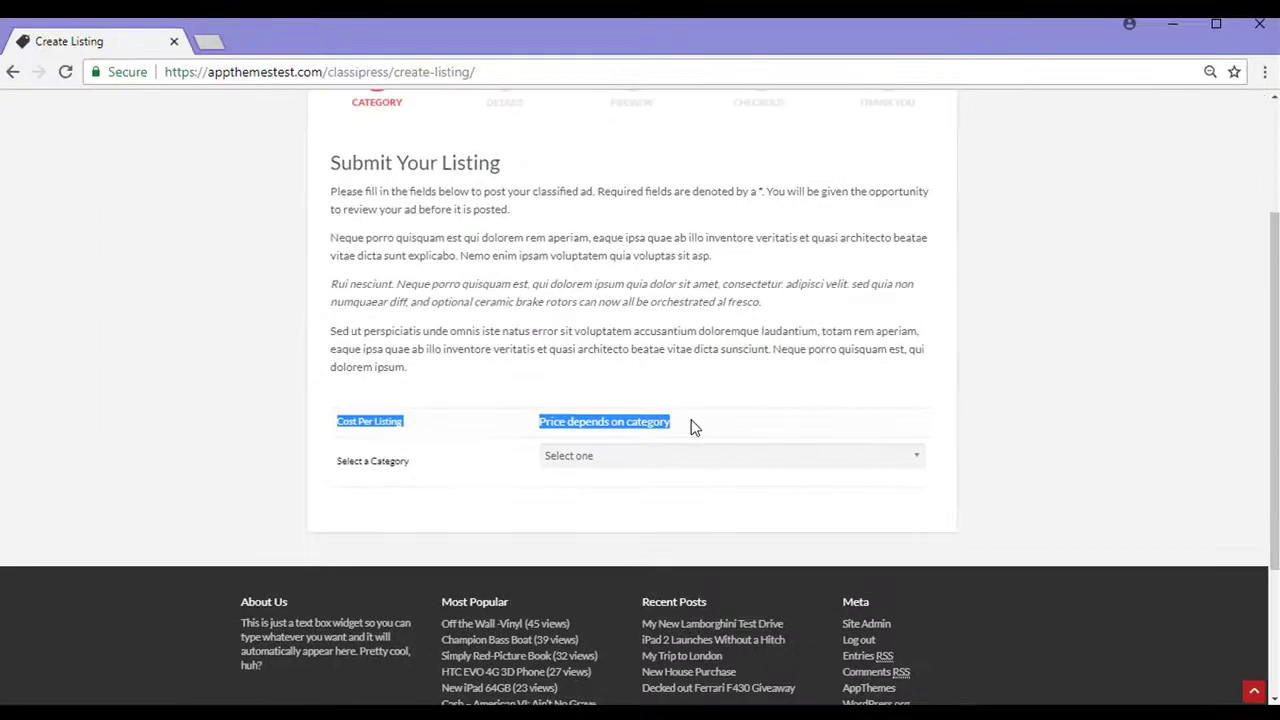
{"action": "left_click", "coordinate": [695, 428]}
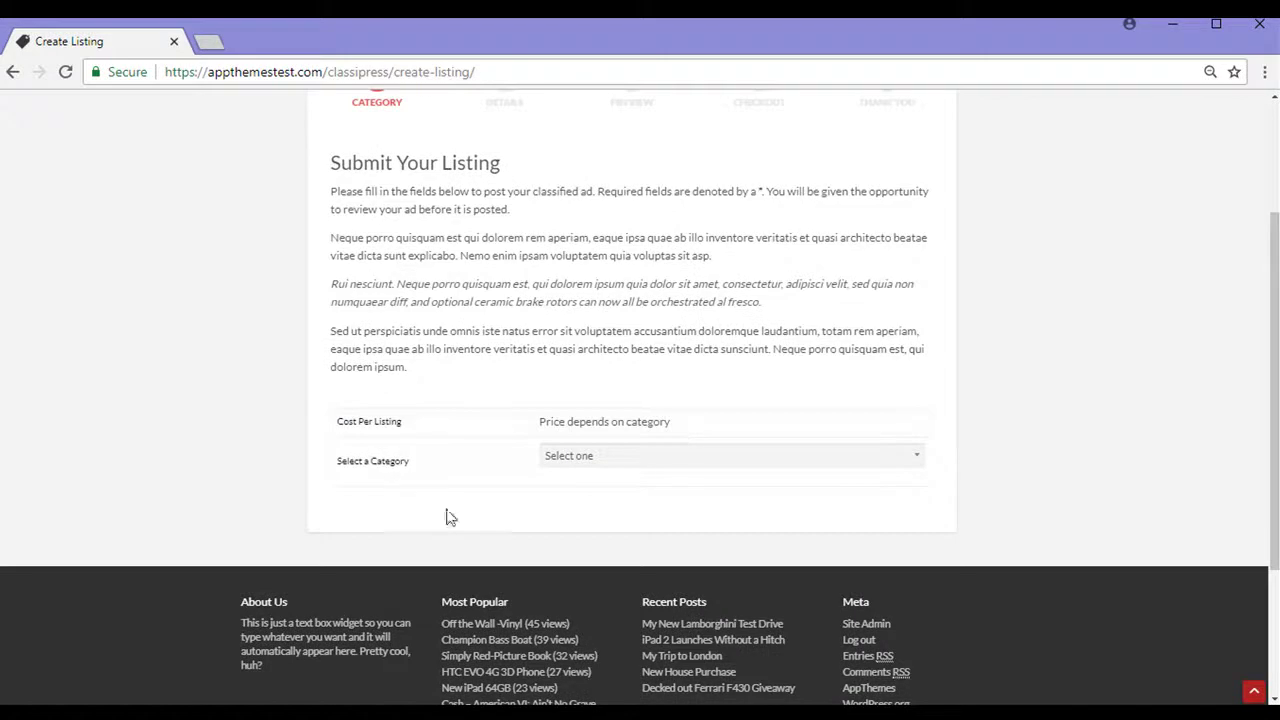
Choose category Auto ($0.00) and subcategory Cars & Trucks ($0.00)
{"action": "left_click", "coordinate": [600, 462]}
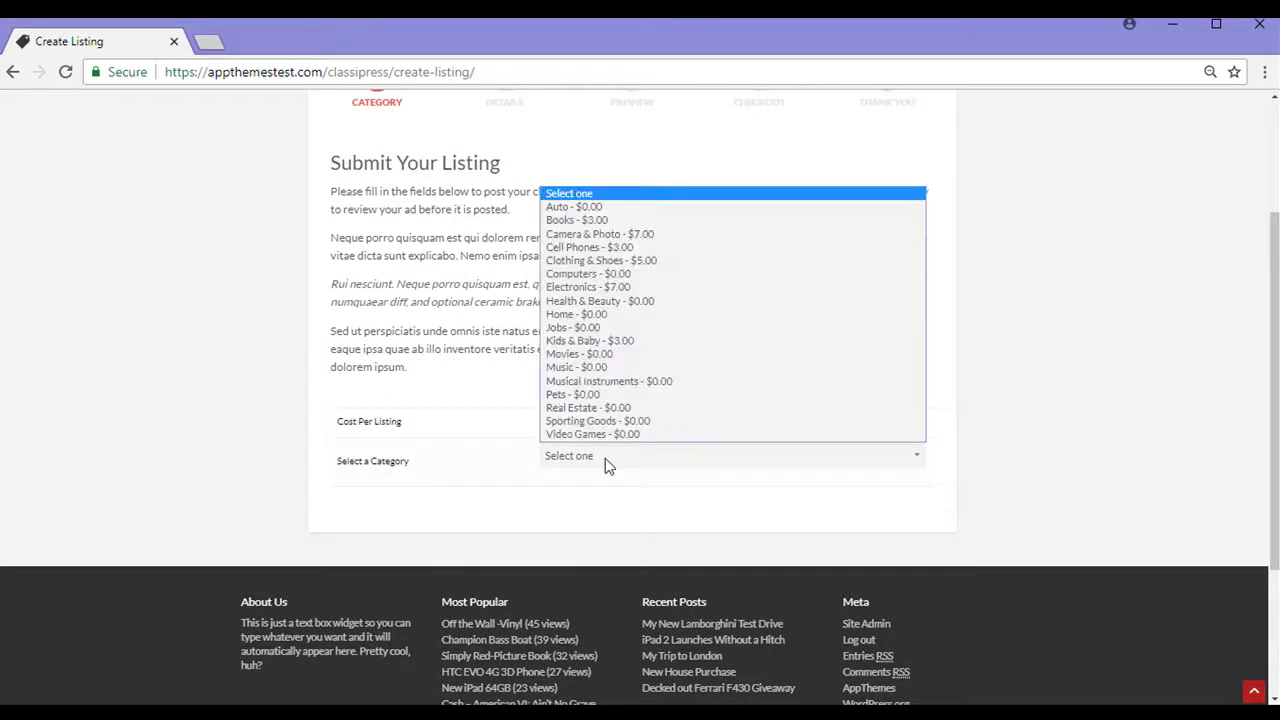
{"action": "left_click", "coordinate": [594, 207]}
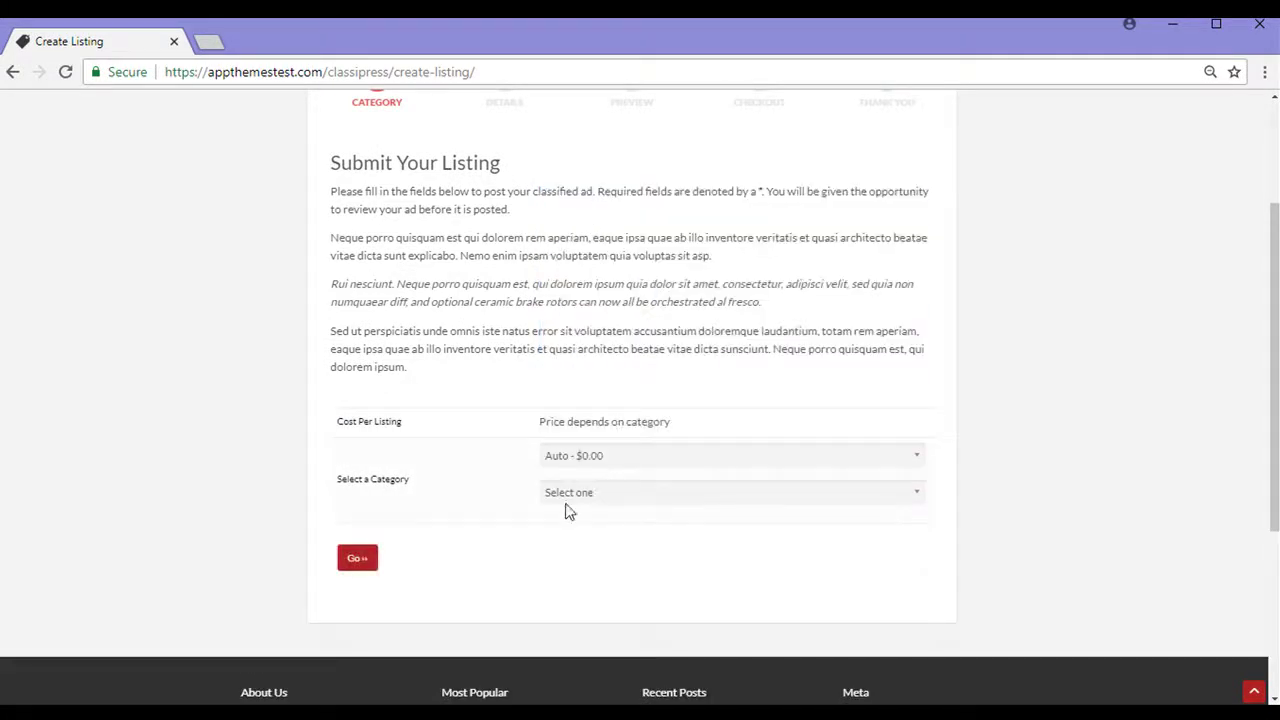
{"action": "left_click", "coordinate": [584, 494]}
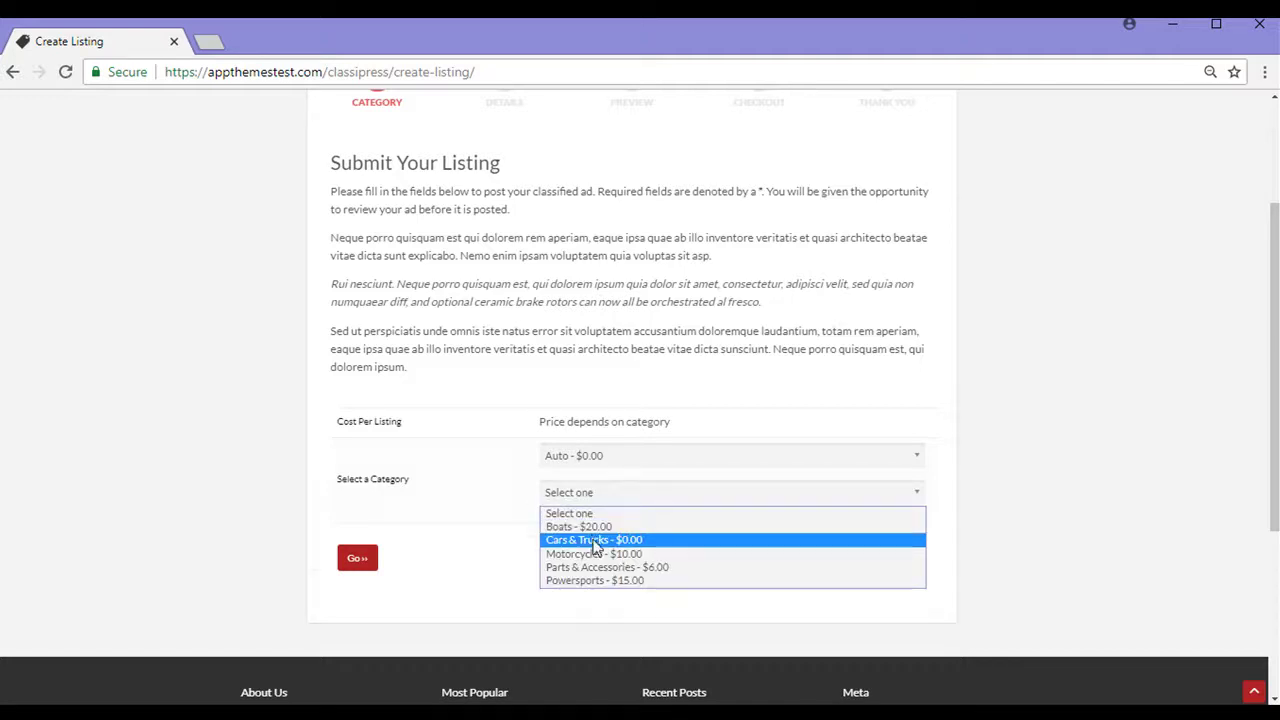
{"action": "left_click", "coordinate": [594, 541]}
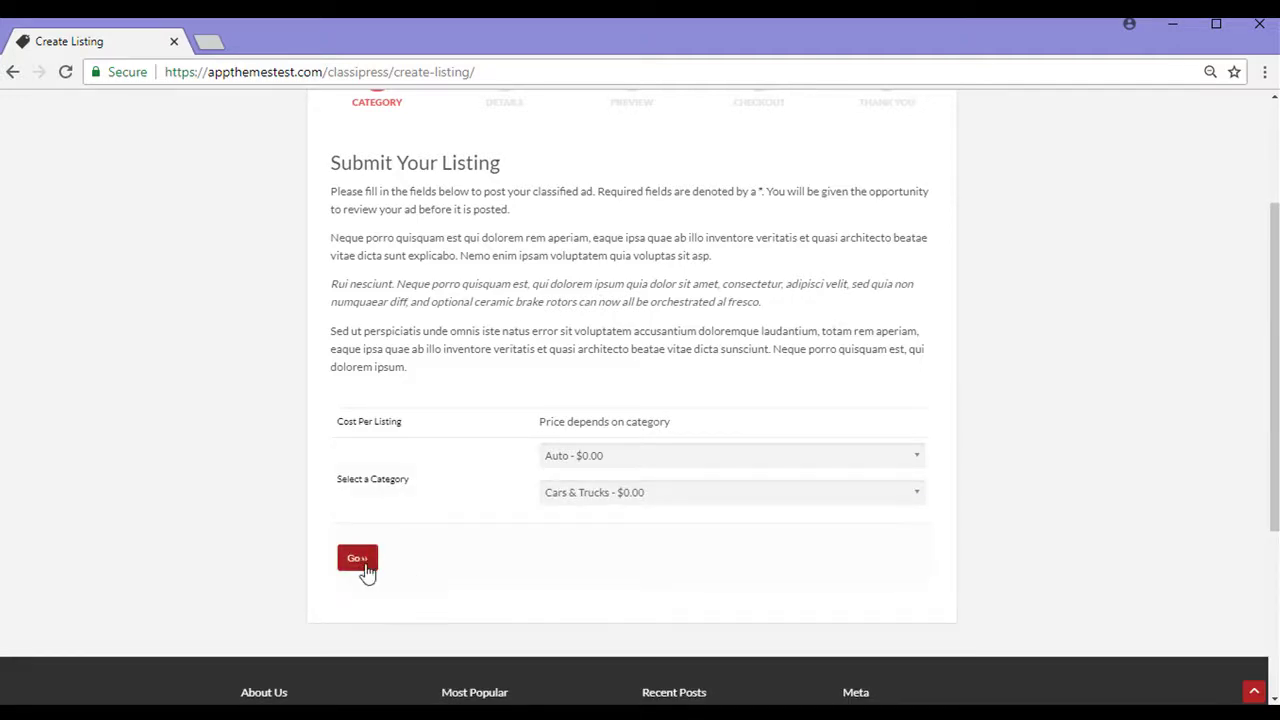
Proceed to the listing details step and review the pre-filled BMW fields
{"action": "left_click", "coordinate": [363, 572]}
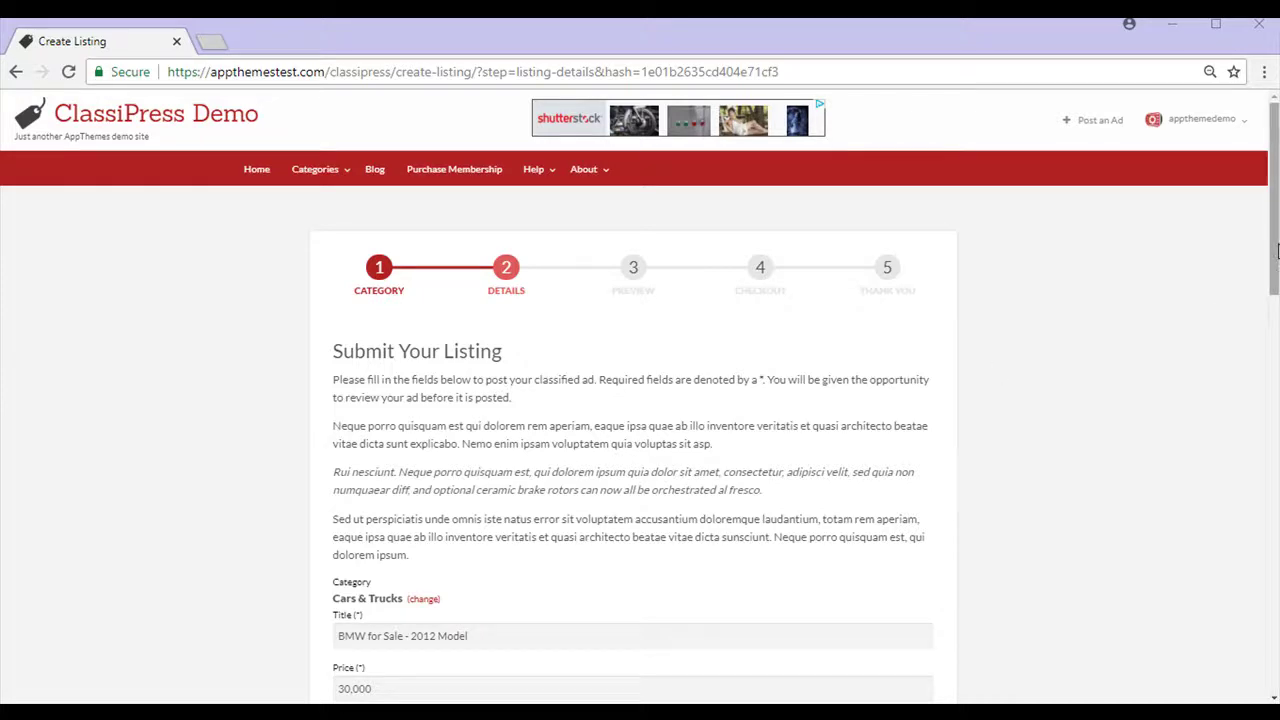
{"action": "left_click_drag", "start_coordinate": [1274, 247], "coordinate": [1277, 349]}
{"action": "left_click_drag", "start_coordinate": [1275, 300], "coordinate": [1275, 358]}
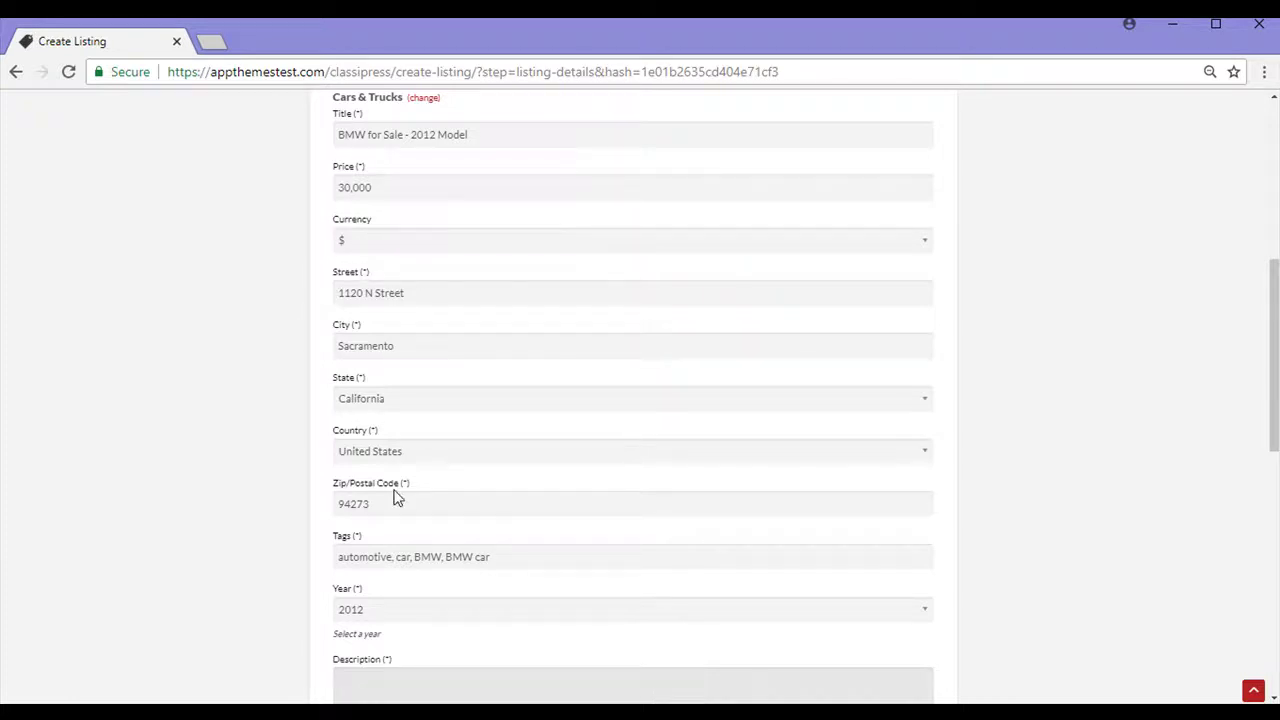
{"action": "left_click_drag", "start_coordinate": [1274, 355], "coordinate": [1274, 417]}
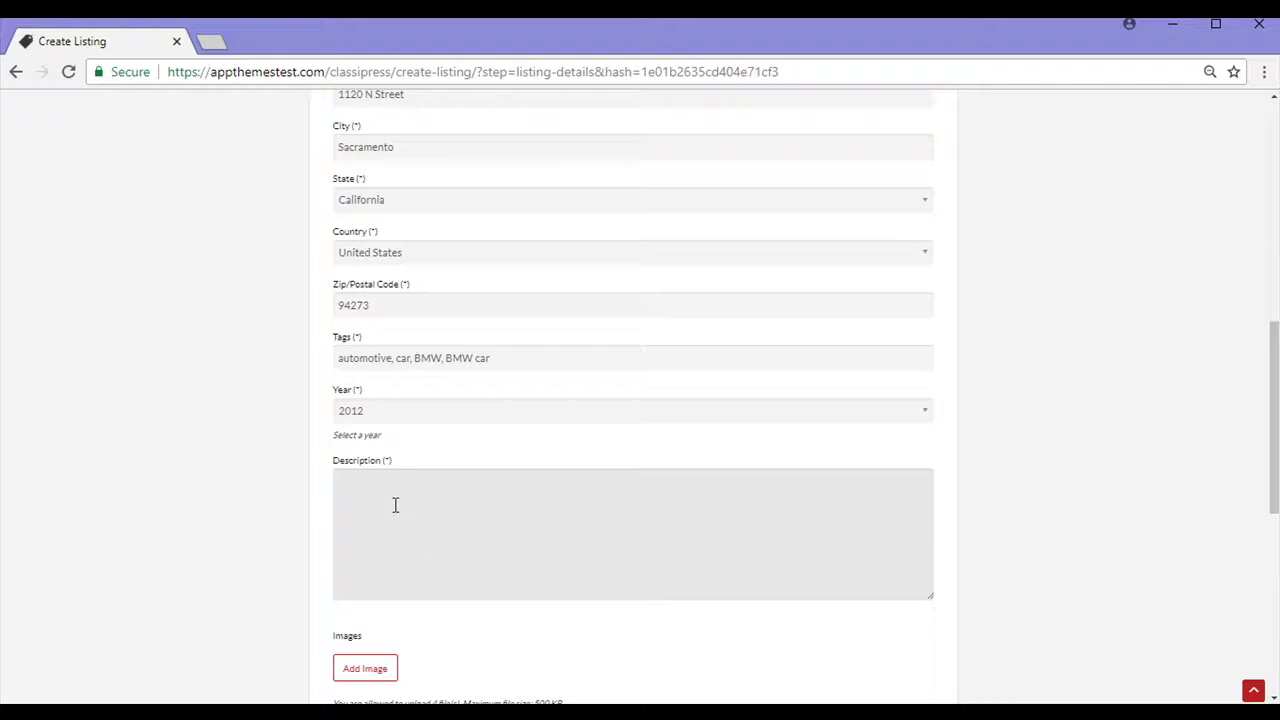
Paste the car description, upload the bmw photo as banner image, and continue
{"action": "type", "text": "An immaculate car that drives smoothly. Beautiful on the inside and out. This car features a sun roof. Automatic car with only 20,000 kms."}
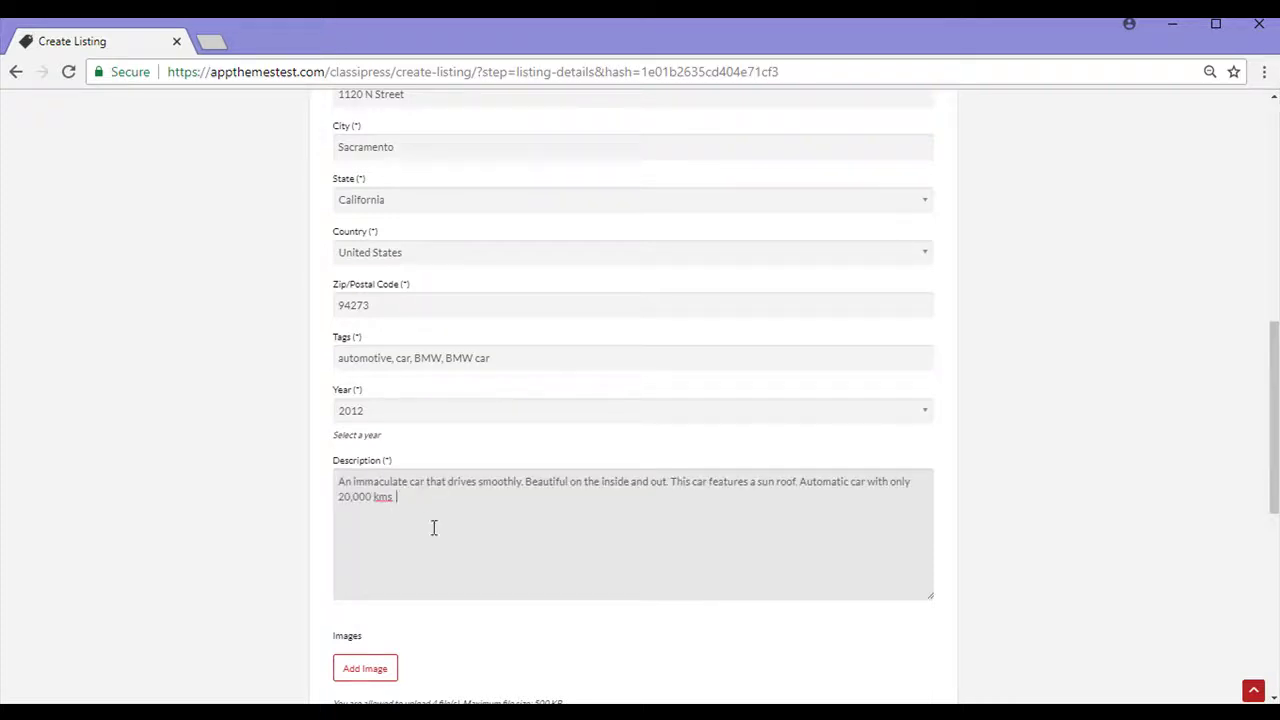
{"action": "scroll", "coordinate": [433, 527], "scroll_direction": "down", "scroll_amount": 3}
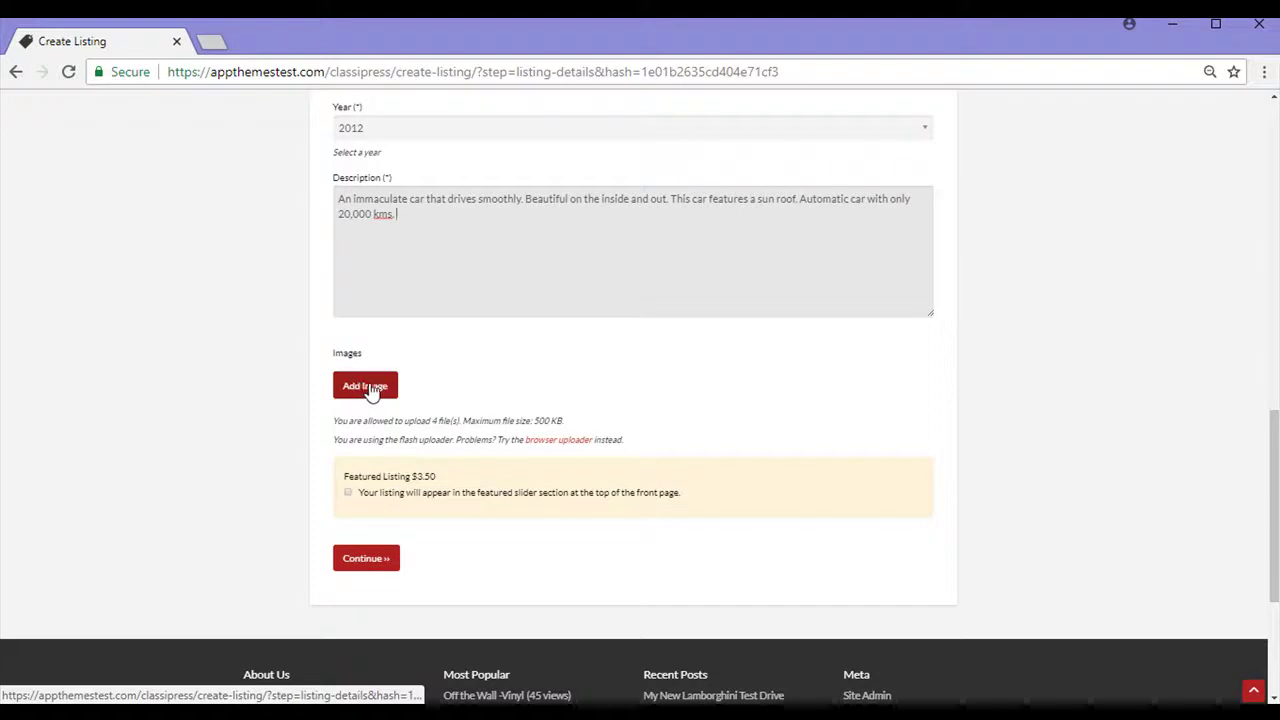
{"action": "left_click", "coordinate": [366, 386]}
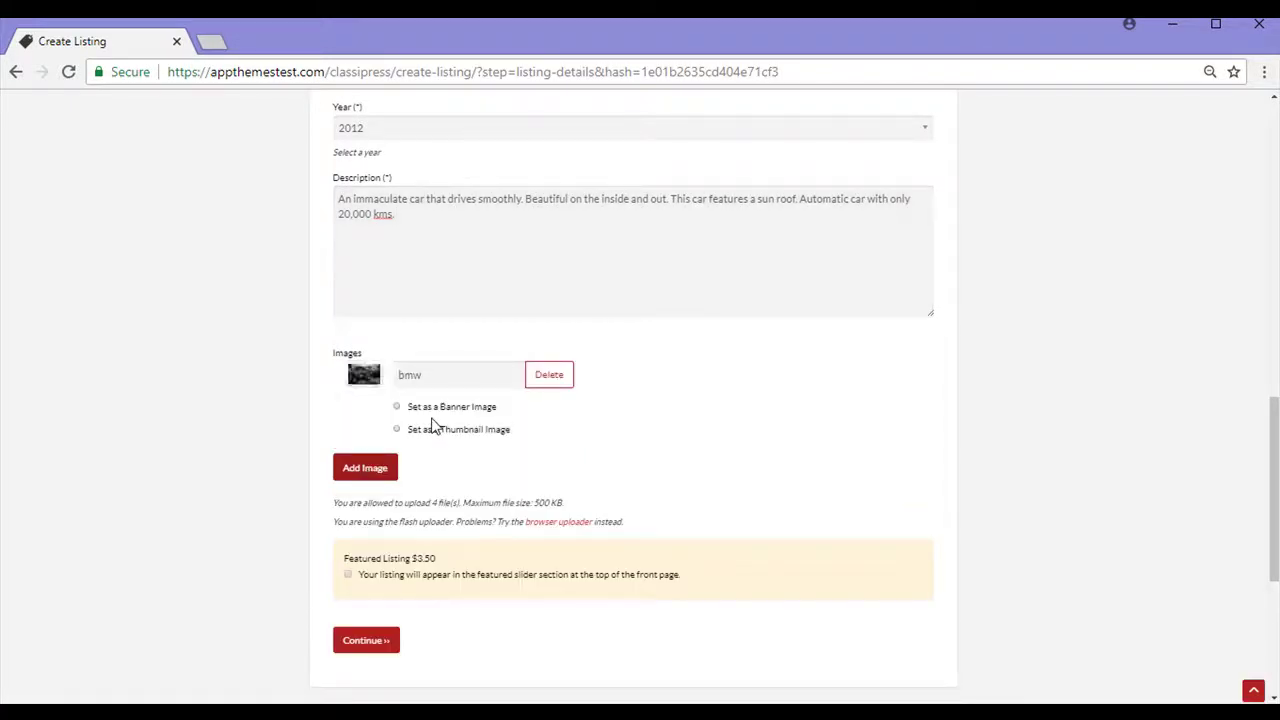
{"action": "left_click", "coordinate": [398, 410]}
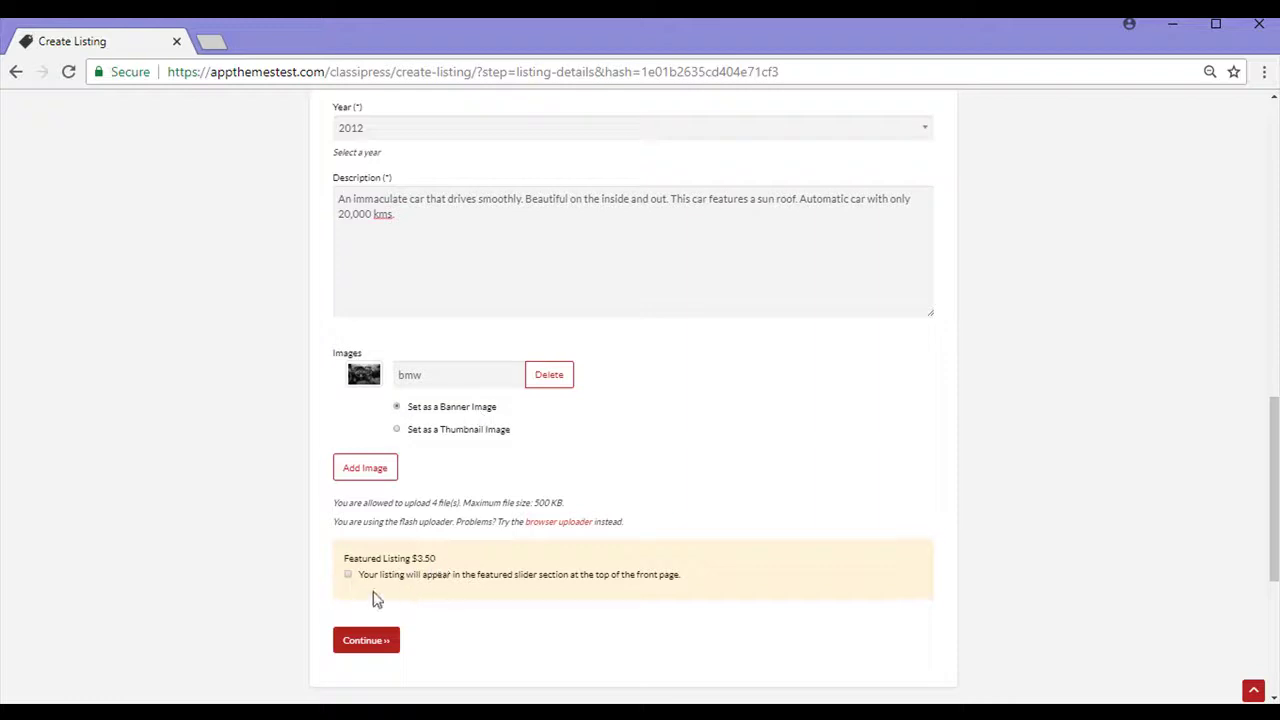
{"action": "left_click", "coordinate": [392, 640]}
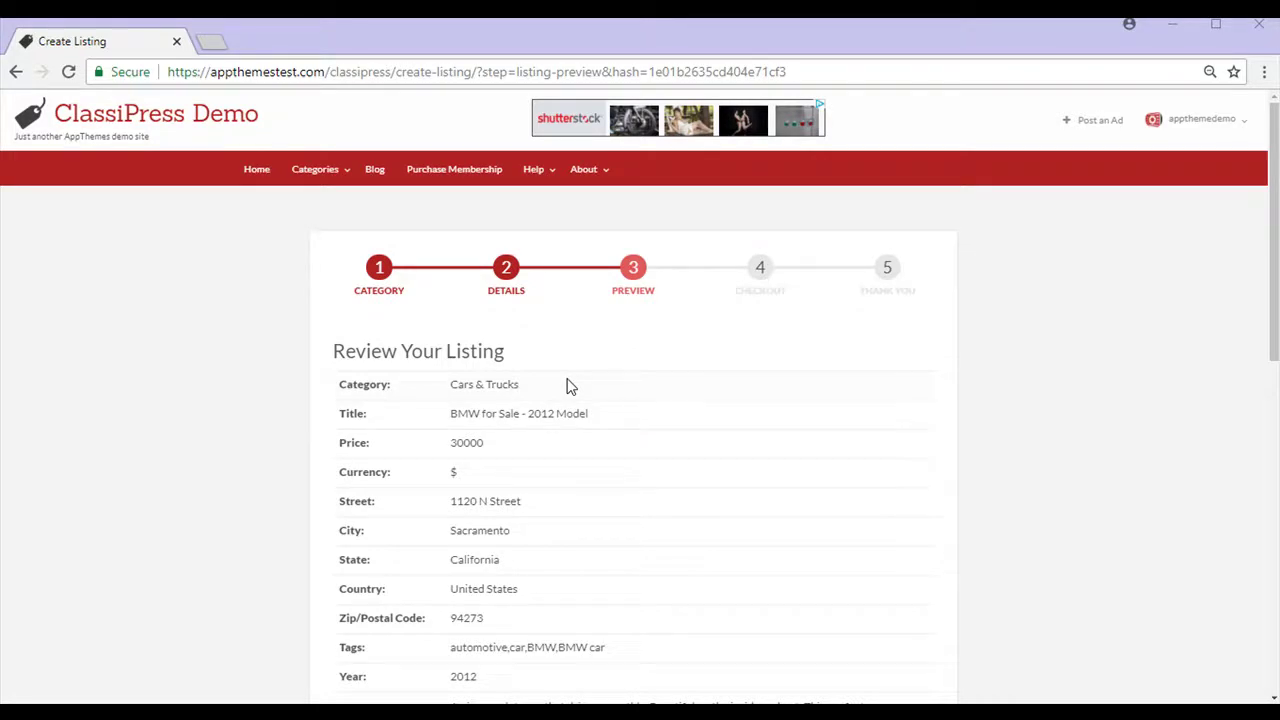
Review the BMW listing preview and Rules and Guidelines, then continue to checkout
{"action": "scroll", "coordinate": [566, 386], "scroll_direction": "down", "scroll_amount": 1}
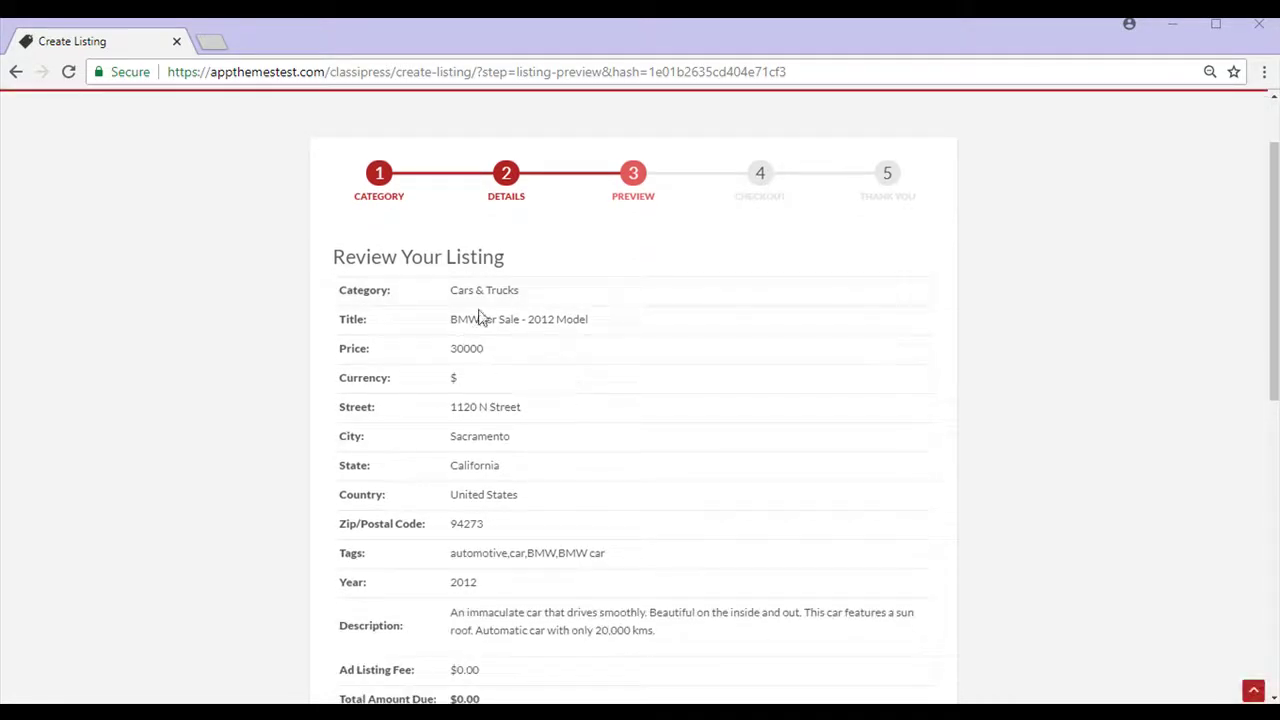
{"action": "scroll", "coordinate": [481, 554], "scroll_direction": "down", "scroll_amount": 2}
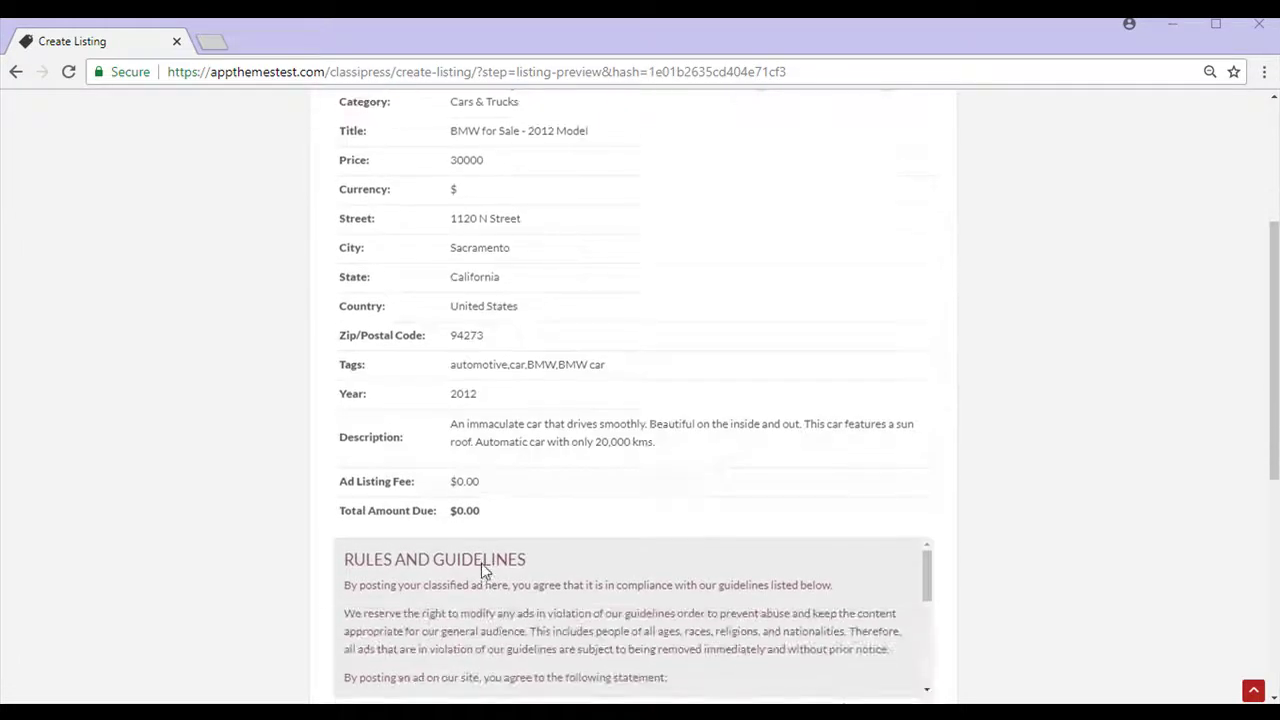
{"action": "scroll", "coordinate": [481, 563], "scroll_direction": "down", "scroll_amount": 1}
{"action": "scroll", "coordinate": [937, 551], "scroll_direction": "down", "scroll_amount": 3}
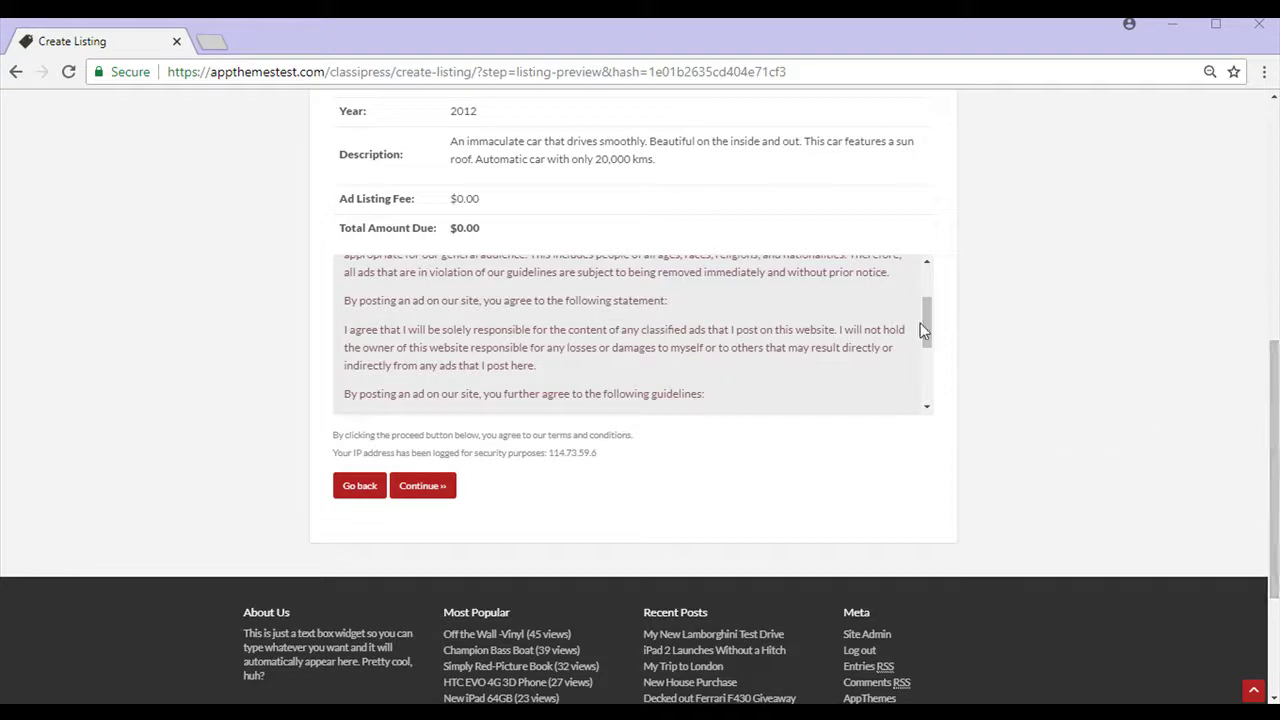
{"action": "left_click_drag", "start_coordinate": [926, 332], "coordinate": [940, 401]}
{"action": "left_click", "coordinate": [441, 487]}
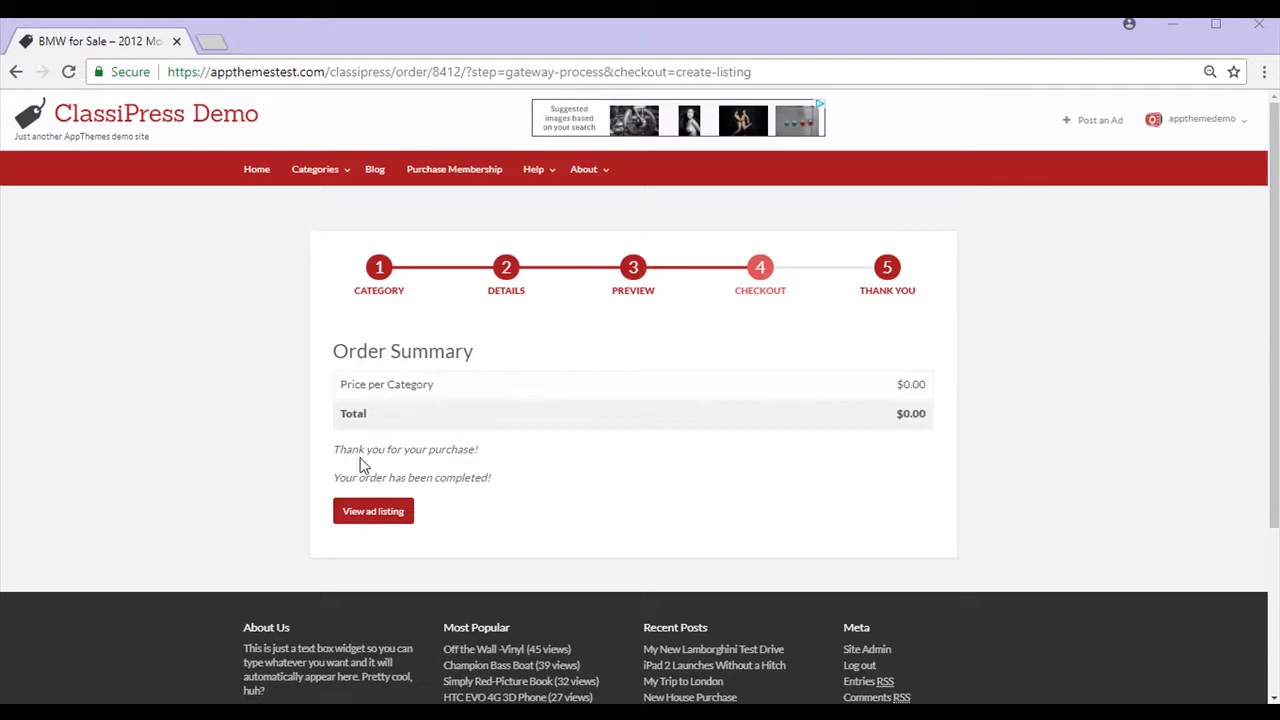
View the submitted BMW ad page and read its pending-approval notice
{"action": "left_click", "coordinate": [388, 522]}
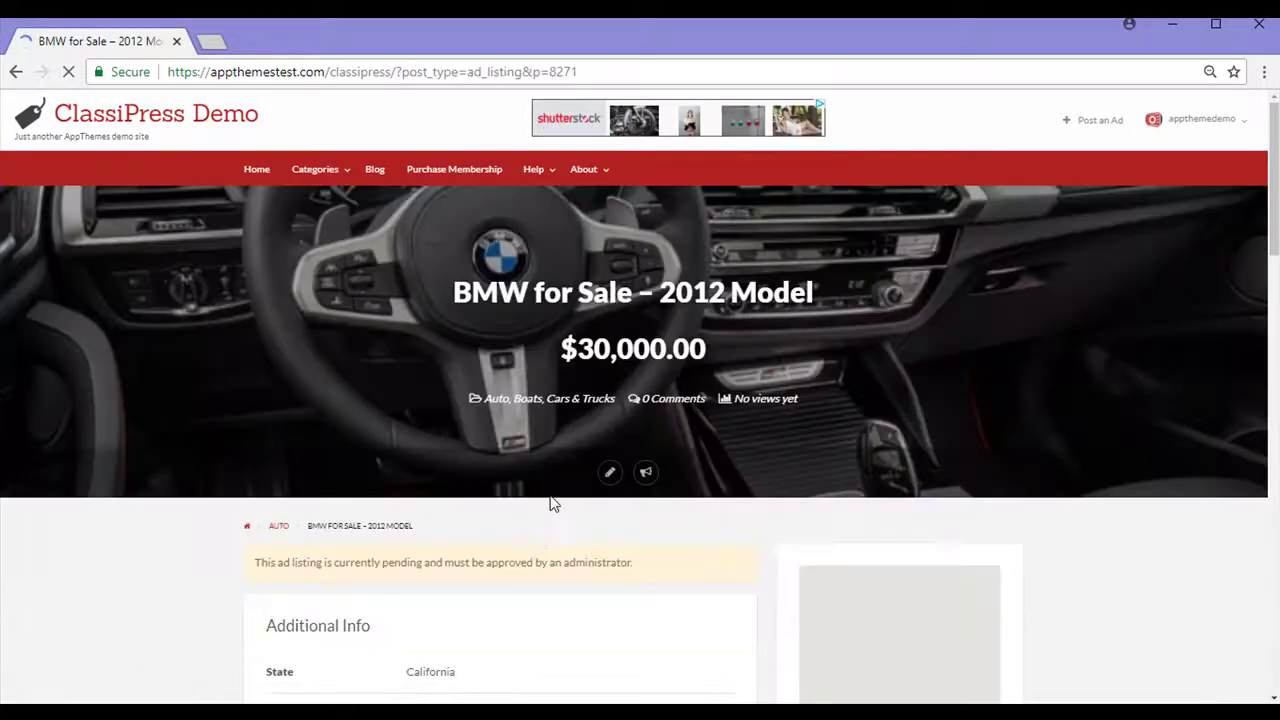
{"action": "scroll", "coordinate": [538, 528], "scroll_direction": "down", "scroll_amount": 1}
{"action": "scroll", "coordinate": [538, 528], "scroll_direction": "down", "scroll_amount": 2}
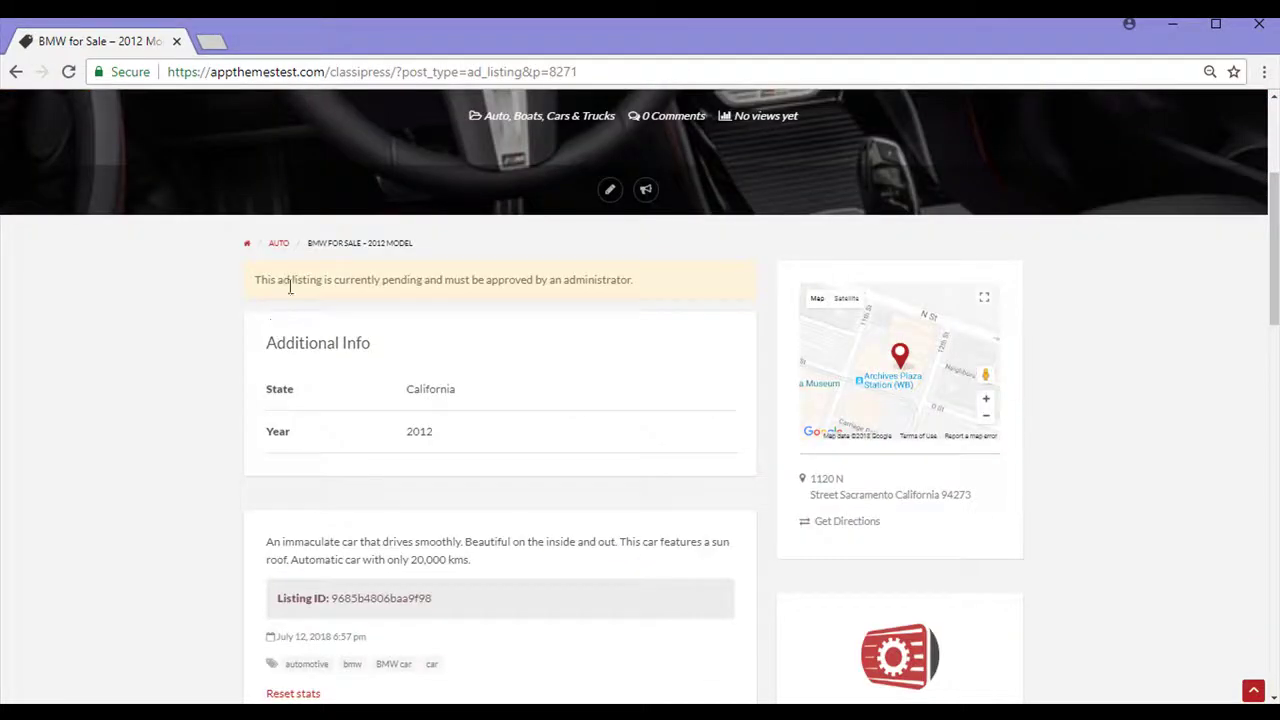
{"action": "left_click_drag", "start_coordinate": [291, 281], "coordinate": [657, 287]}
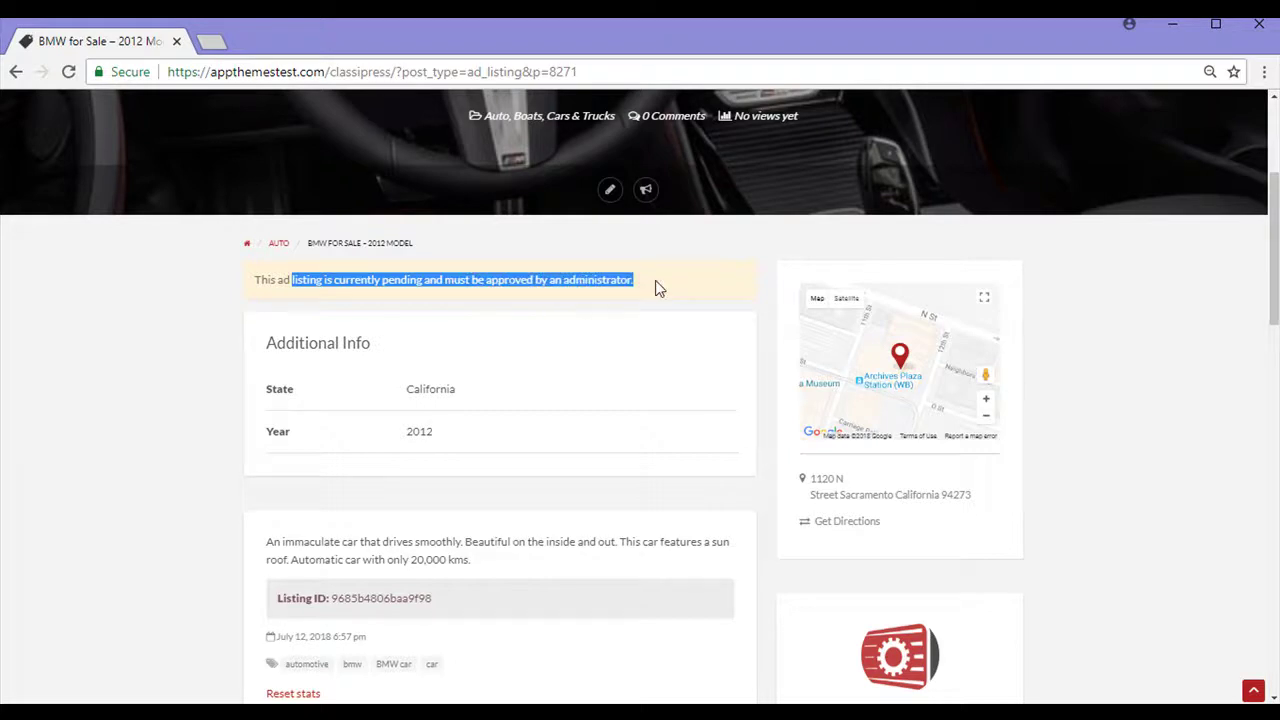
{"action": "left_click", "coordinate": [656, 284]}
{"action": "scroll", "coordinate": [658, 287], "scroll_direction": "up", "scroll_amount": 3}
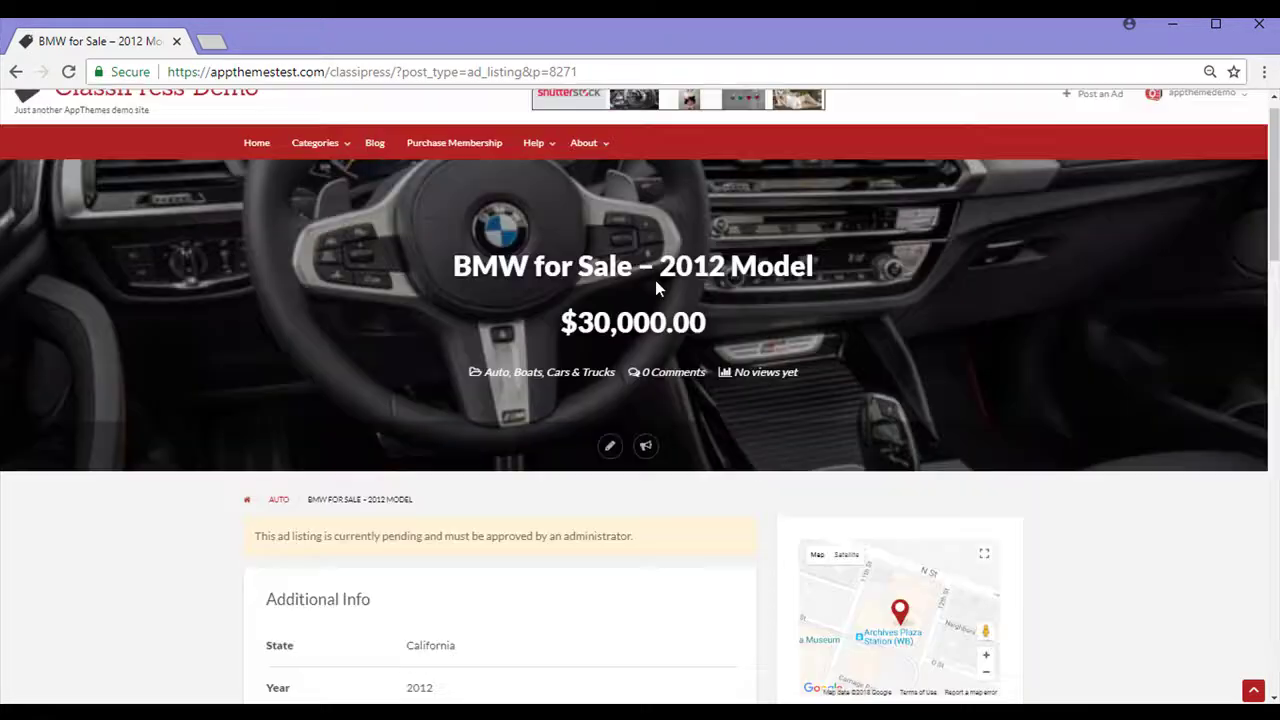
{"action": "scroll", "coordinate": [675, 345], "scroll_direction": "down", "scroll_amount": 10}
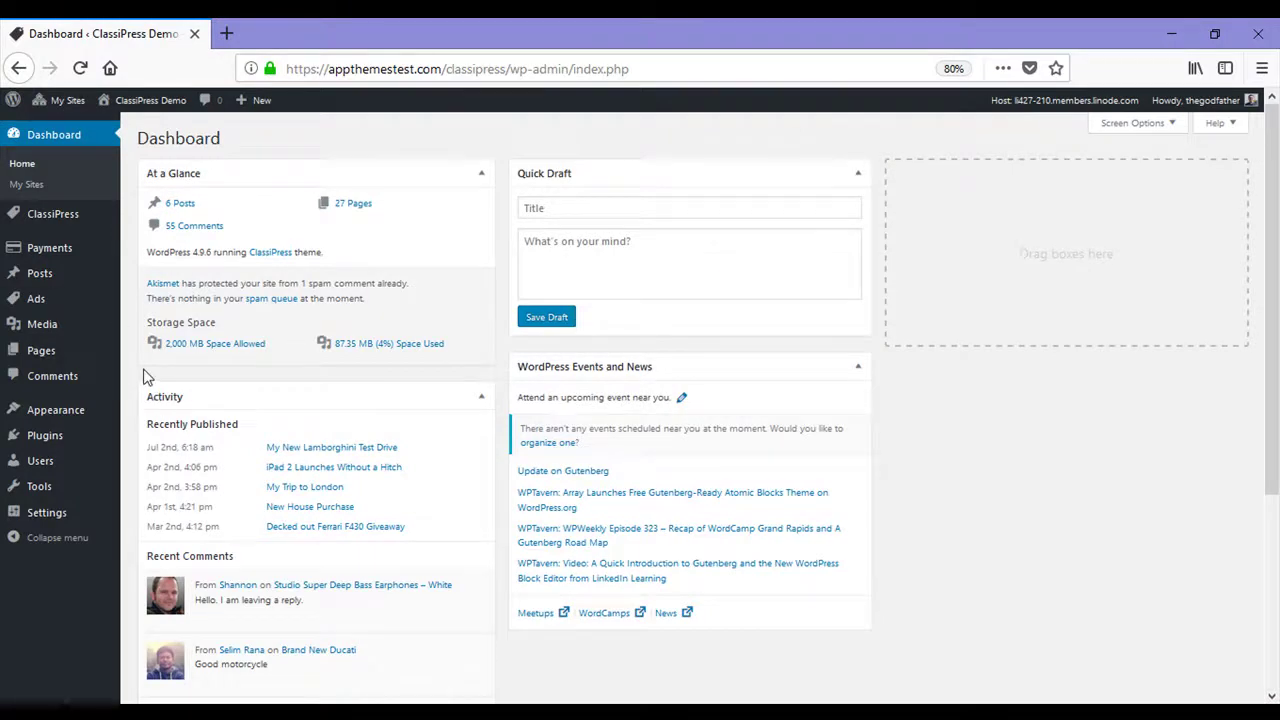
Go to Ads > All Ads in the WordPress dashboard
{"action": "mouse_move", "coordinate": [50, 305]}
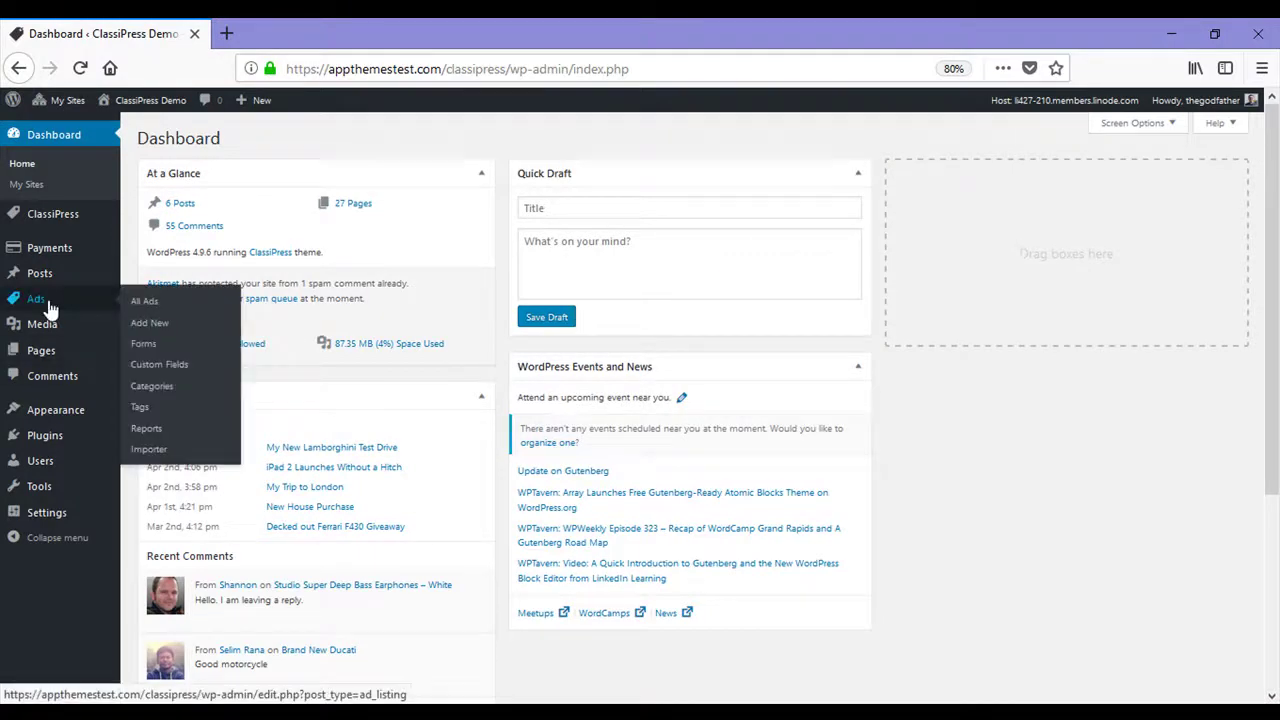
{"action": "left_click", "coordinate": [143, 303]}
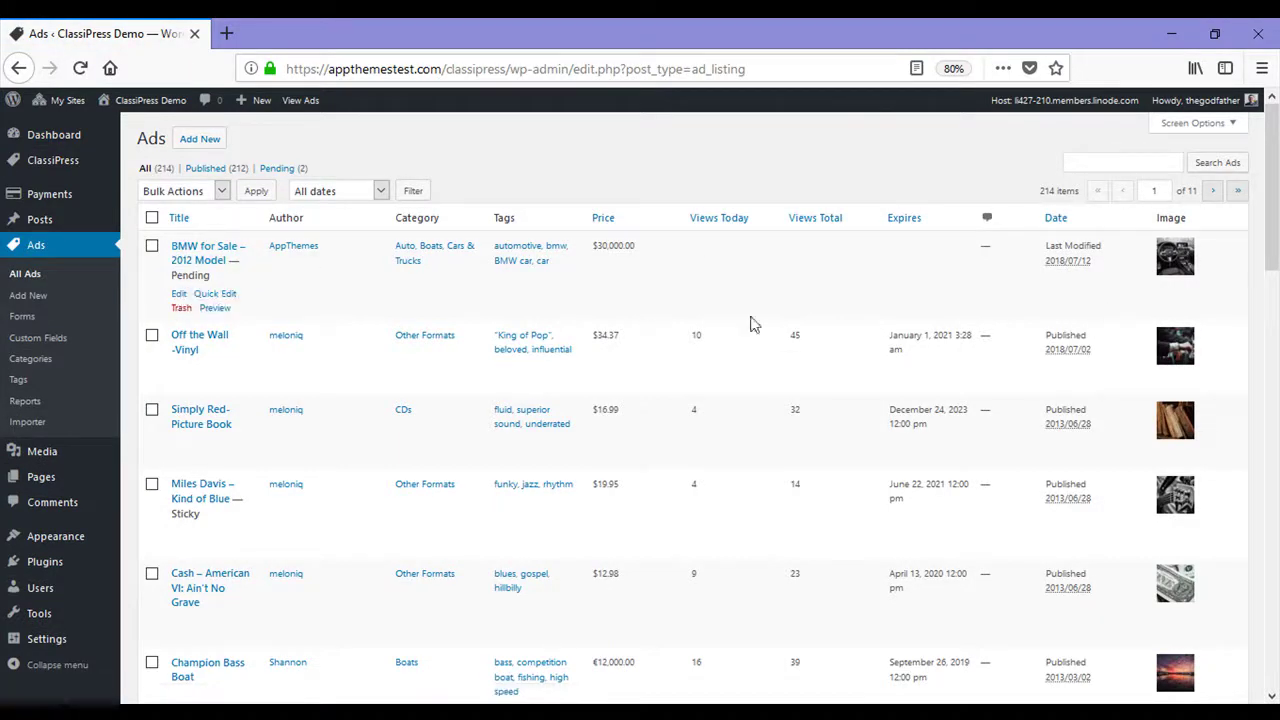
Edit the BMW for Sale - 2012 Model ad, keep Marked as Sold at No, and publish it
{"action": "left_click", "coordinate": [180, 295]}
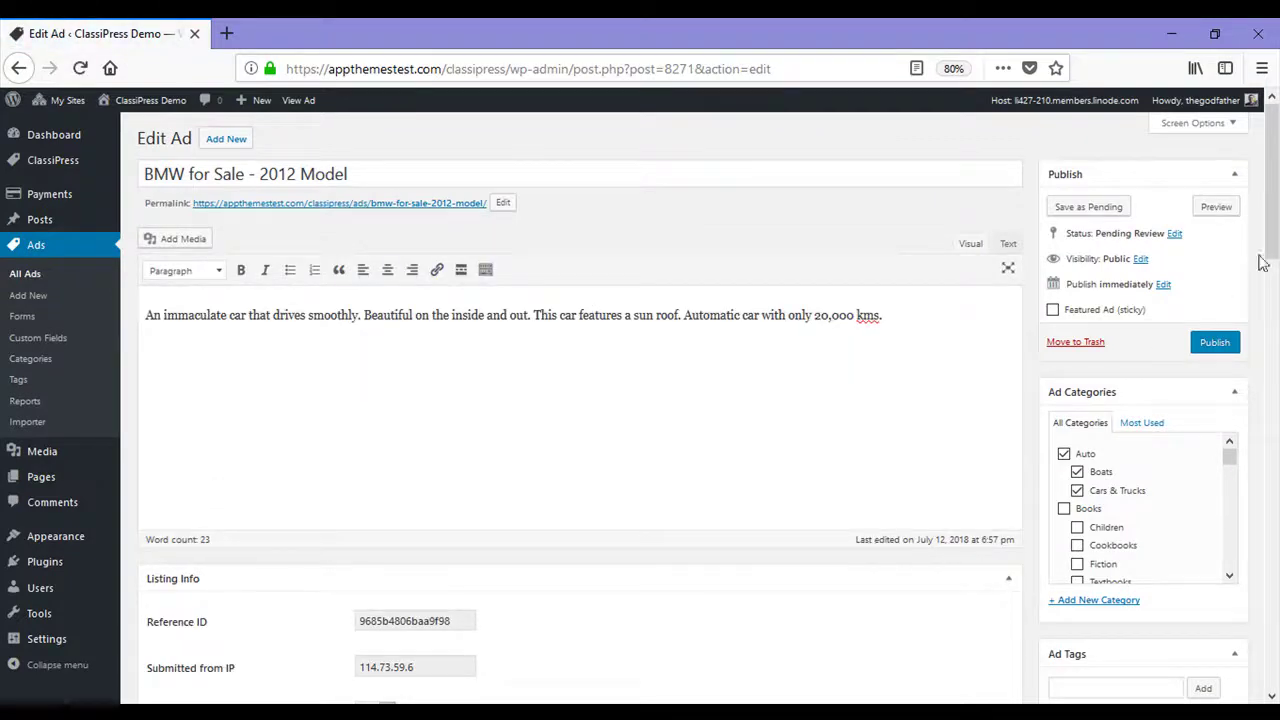
{"action": "left_click_drag", "start_coordinate": [1276, 212], "coordinate": [1248, 323]}
{"action": "left_click", "coordinate": [385, 363]}
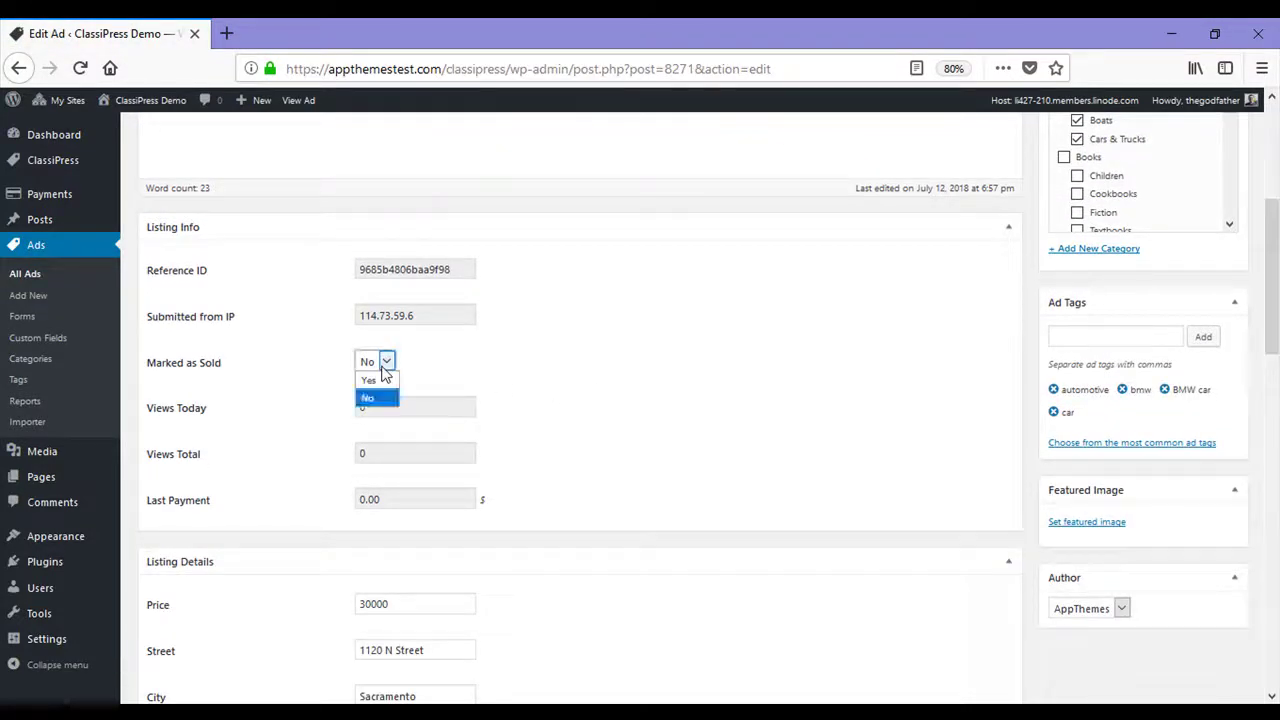
{"action": "left_click", "coordinate": [386, 362]}
{"action": "left_click_drag", "start_coordinate": [1275, 291], "coordinate": [1276, 323]}
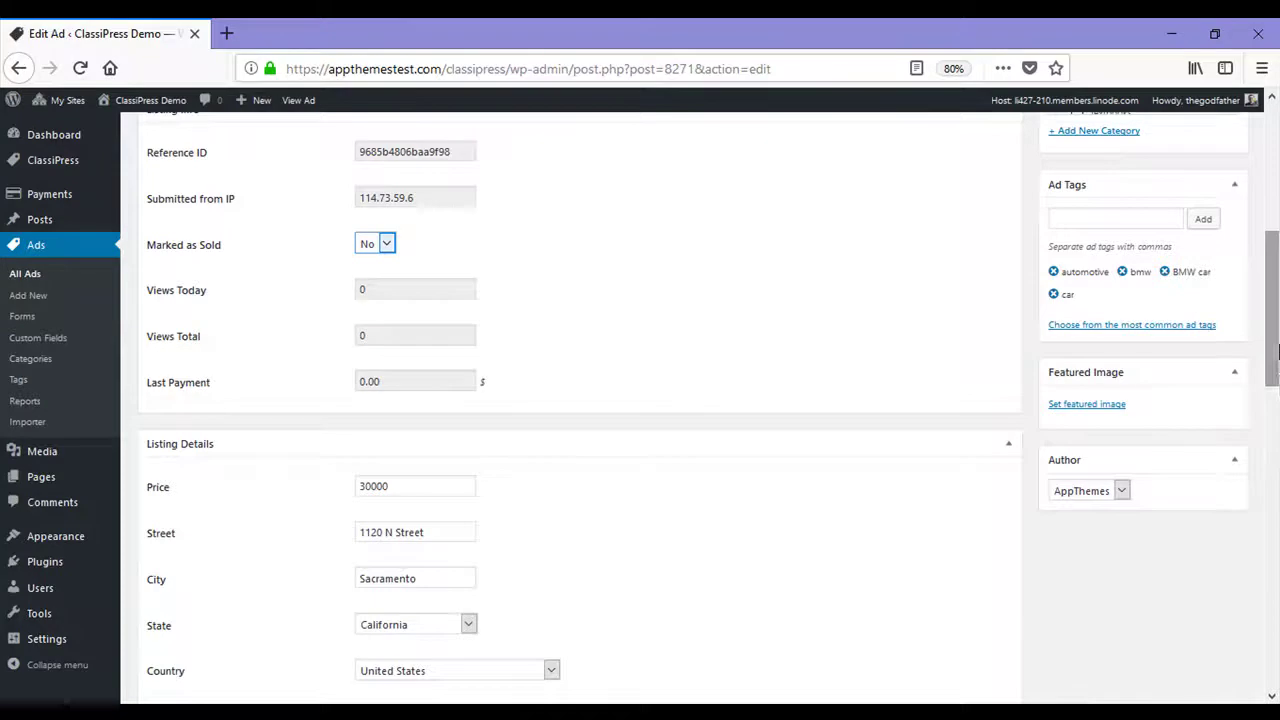
{"action": "left_click_drag", "start_coordinate": [1276, 350], "coordinate": [1276, 485]}
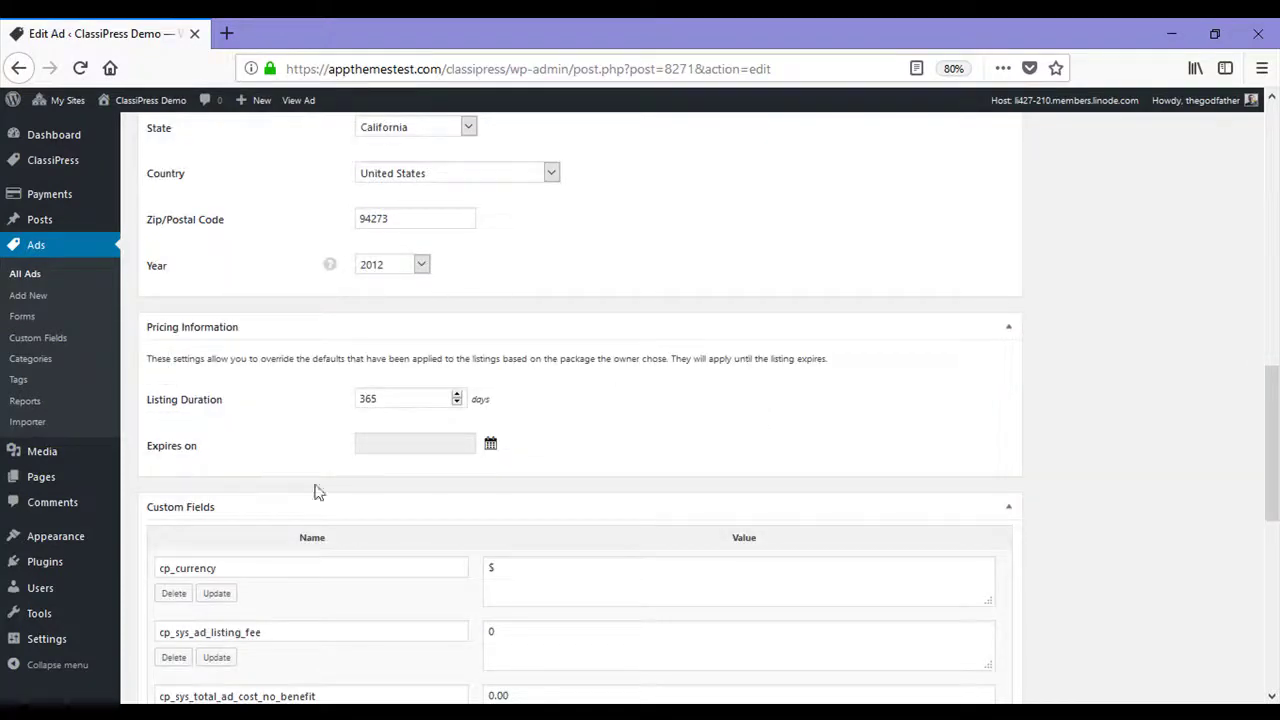
{"action": "left_click_drag", "start_coordinate": [1272, 450], "coordinate": [1274, 152]}
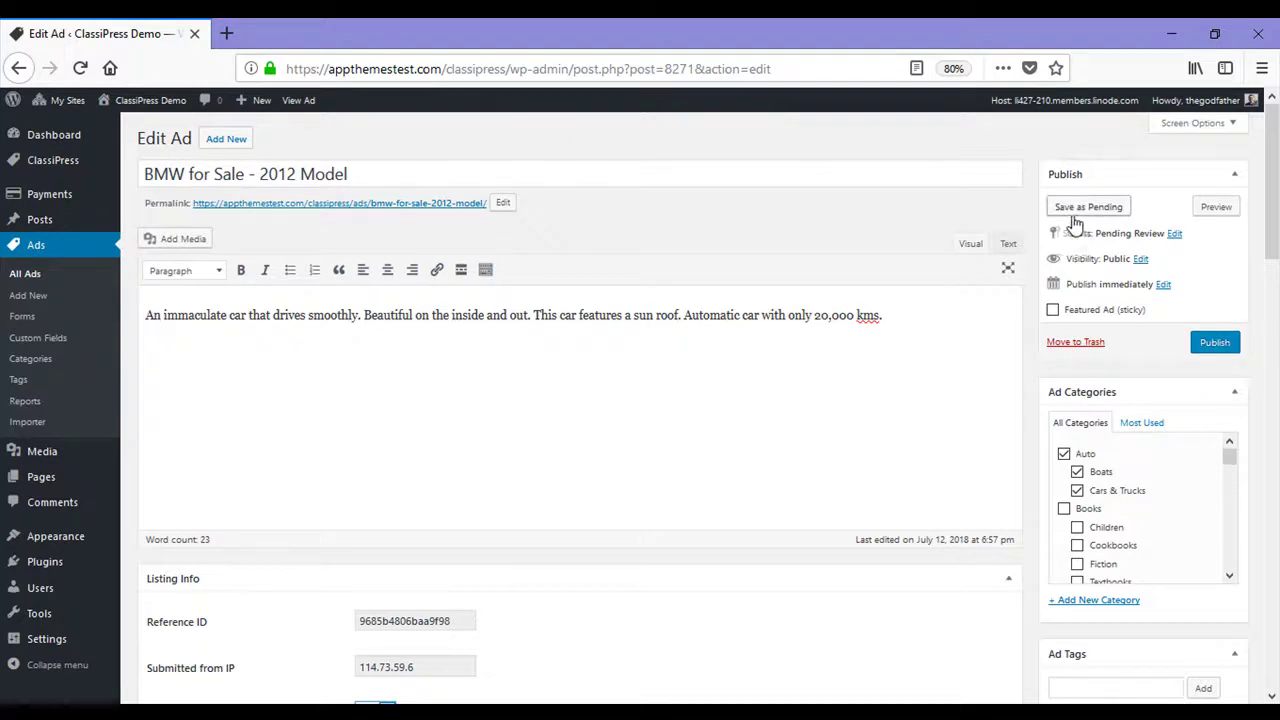
{"action": "left_click", "coordinate": [1215, 343]}
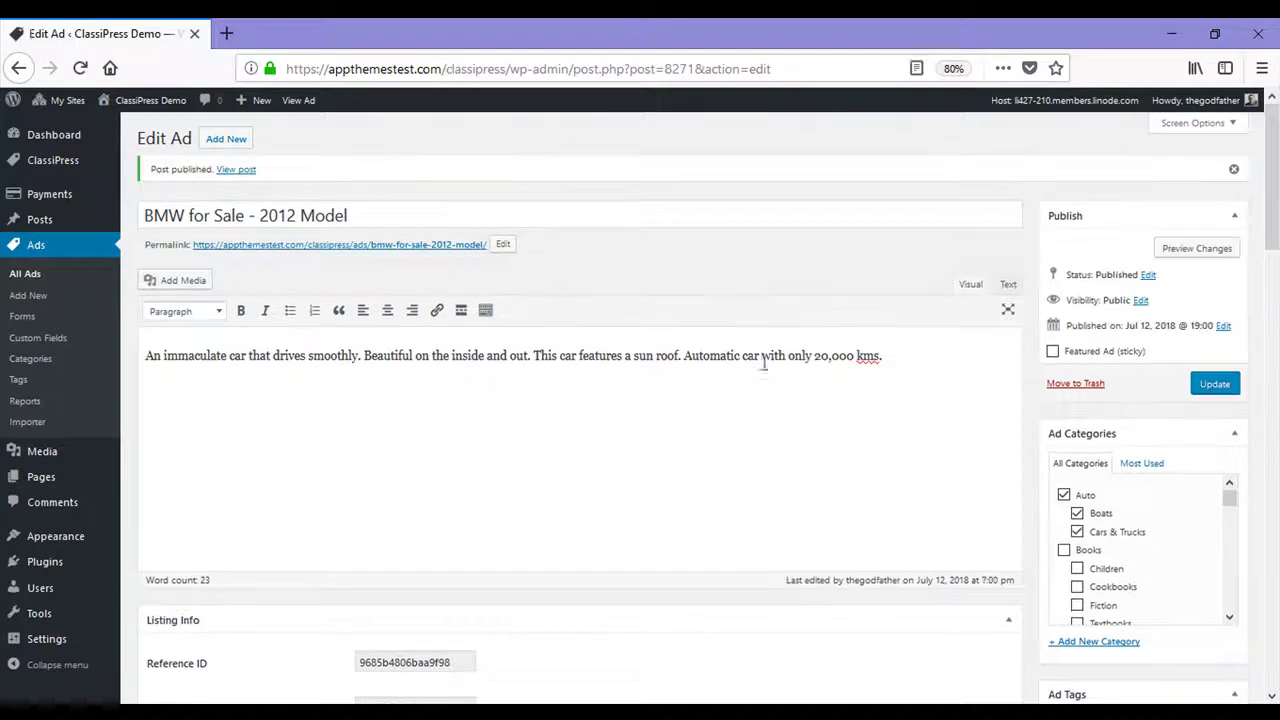
Return to the Ads list to confirm the BMW ad shows as Published
{"action": "left_click", "coordinate": [30, 276]}
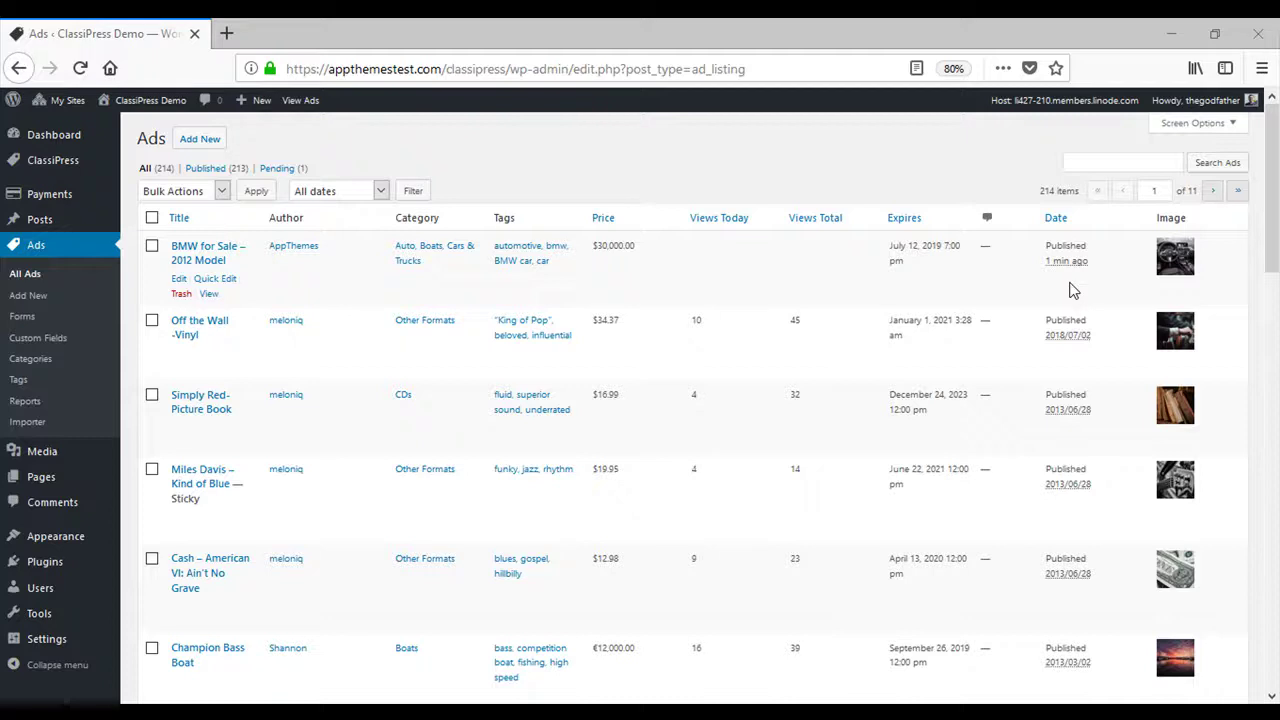
Open Ads > Add New and scroll through the empty Create New Ad form
{"action": "left_click", "coordinate": [46, 305]}
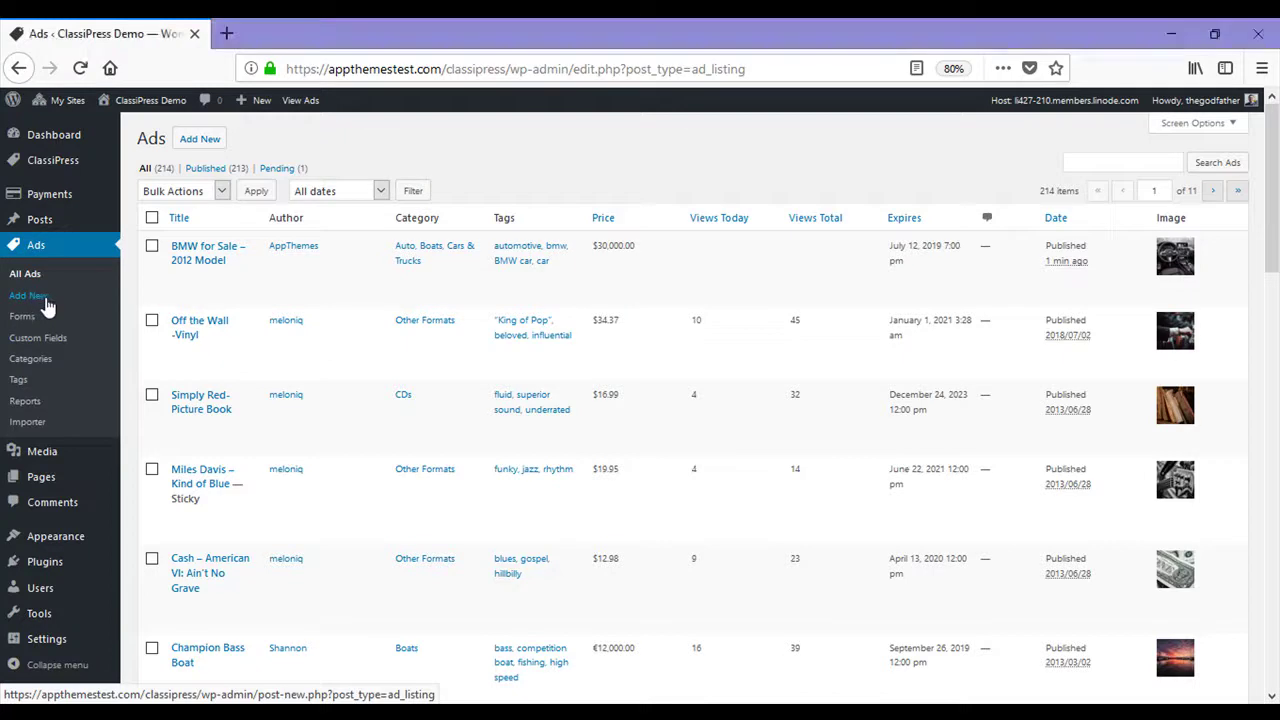
{"action": "left_click", "coordinate": [46, 300]}
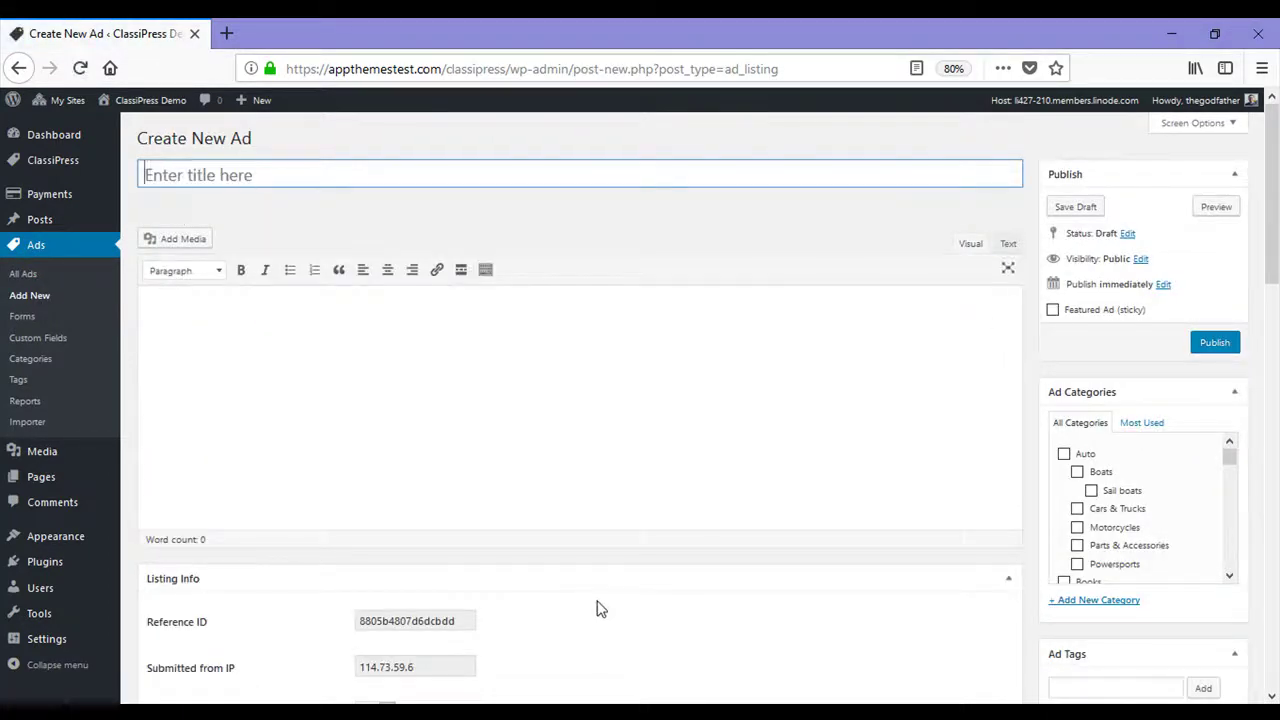
{"action": "scroll", "coordinate": [608, 611], "scroll_direction": "down", "scroll_amount": 5}
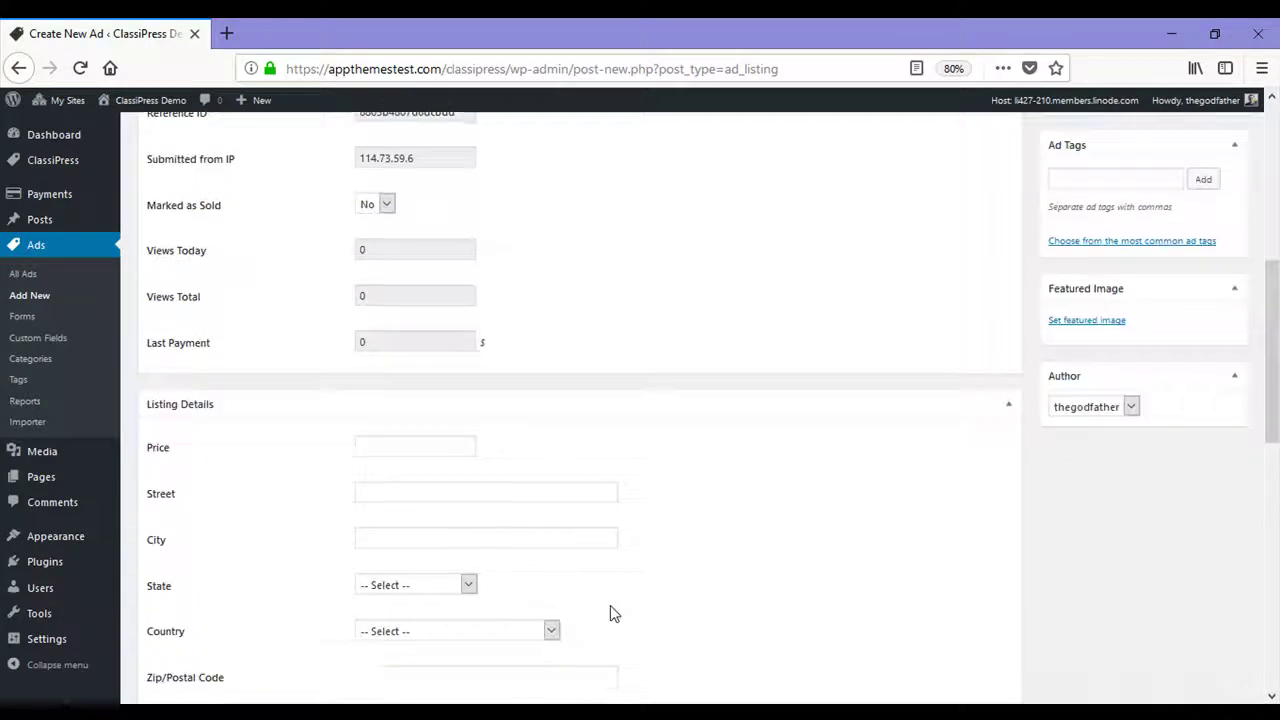
{"action": "scroll", "coordinate": [608, 608], "scroll_direction": "down", "scroll_amount": 10}
{"action": "scroll", "coordinate": [1249, 357], "scroll_direction": "up", "scroll_amount": 20}
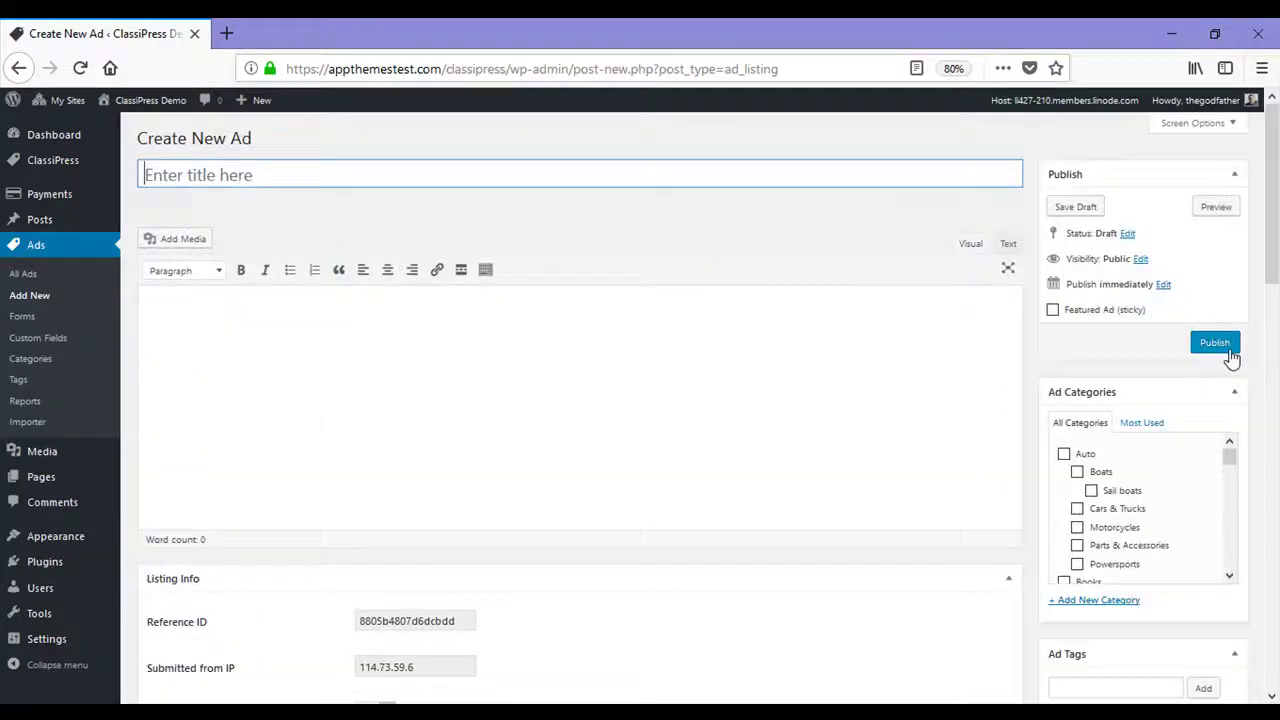